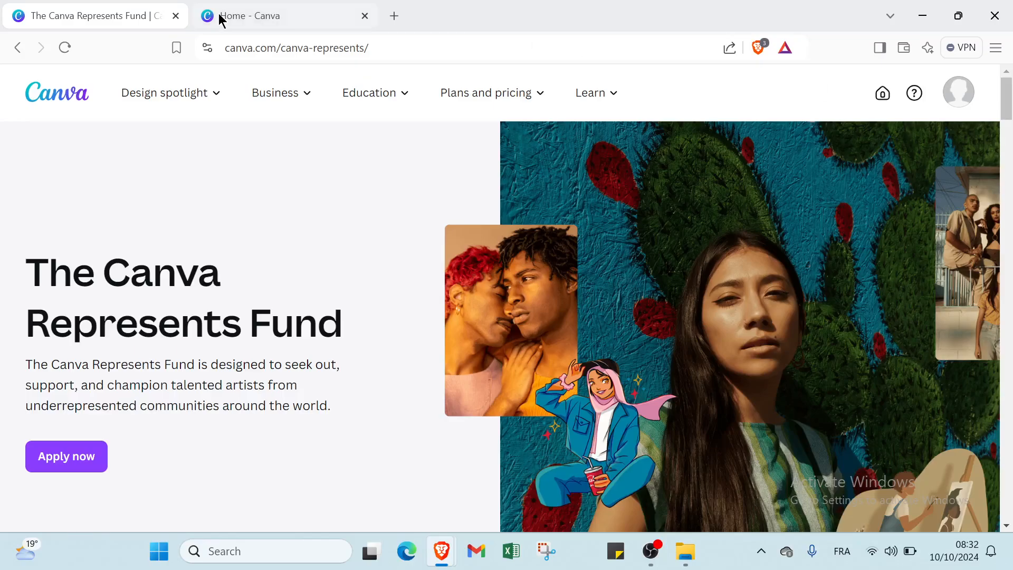
Step: Switch to the Canva home tab, scroll through Recent designs, then return to the top
click(240, 17)
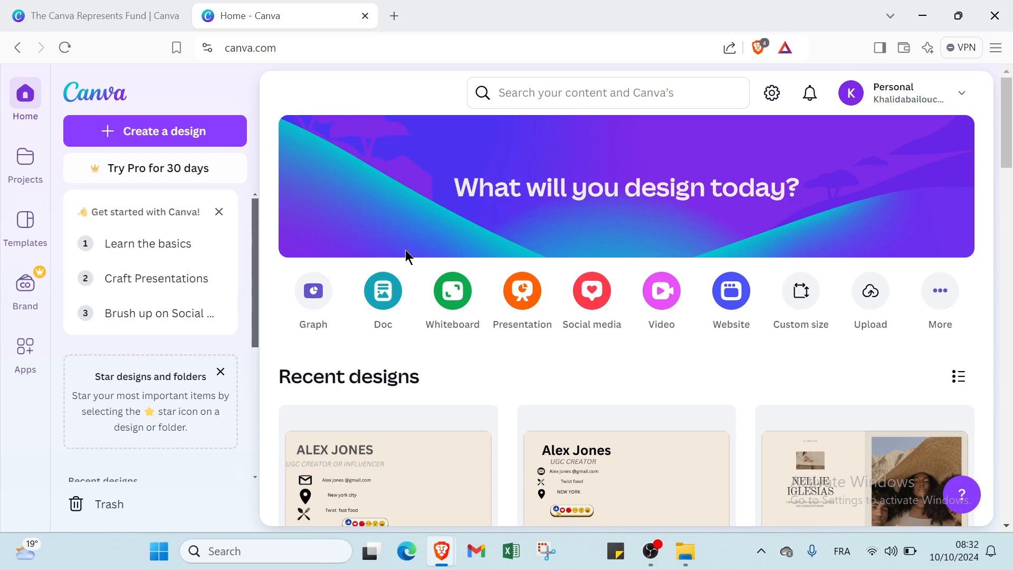
scroll(412, 259, down, 4)
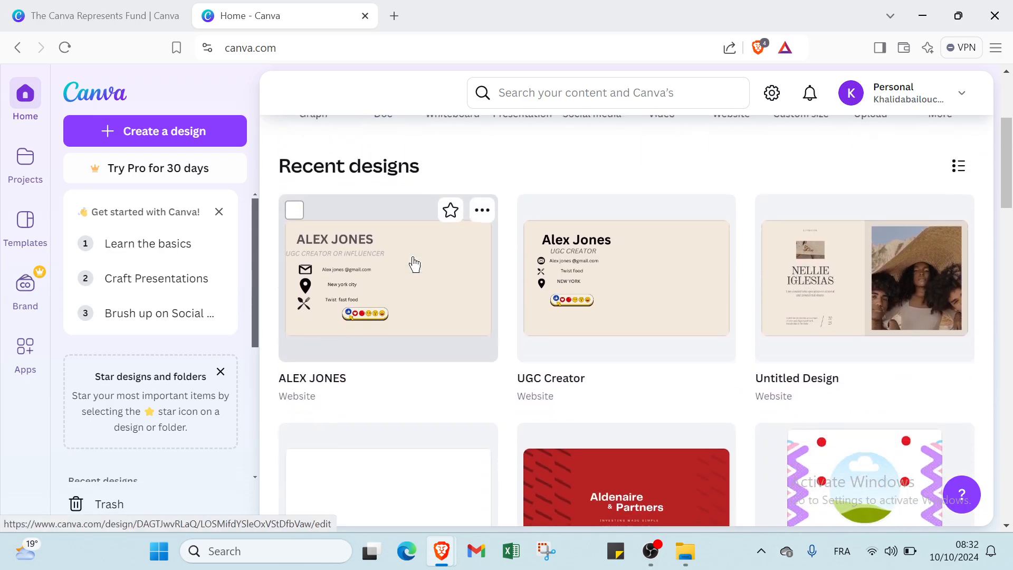
scroll(414, 264, down, 2)
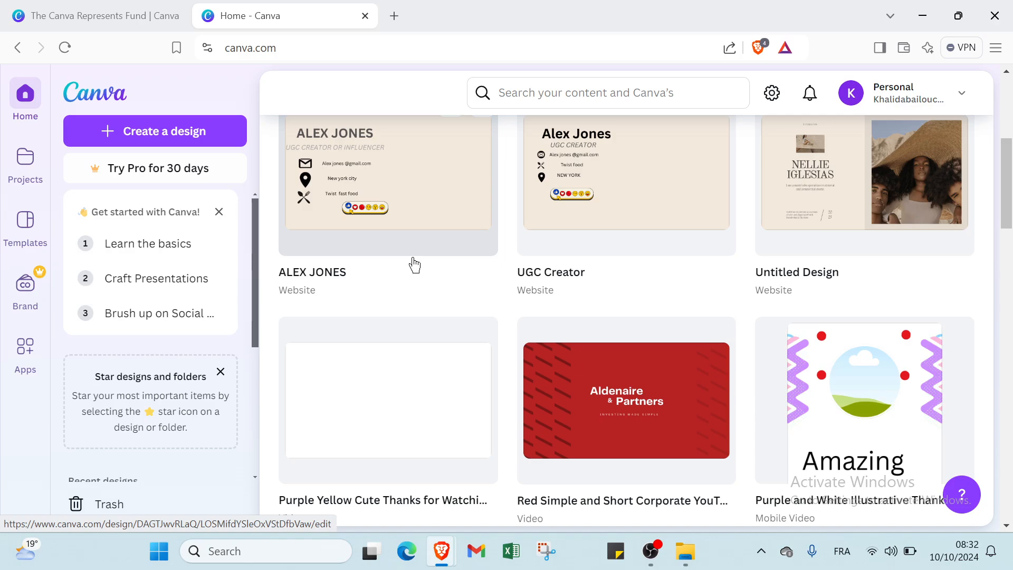
scroll(414, 264, down, 1)
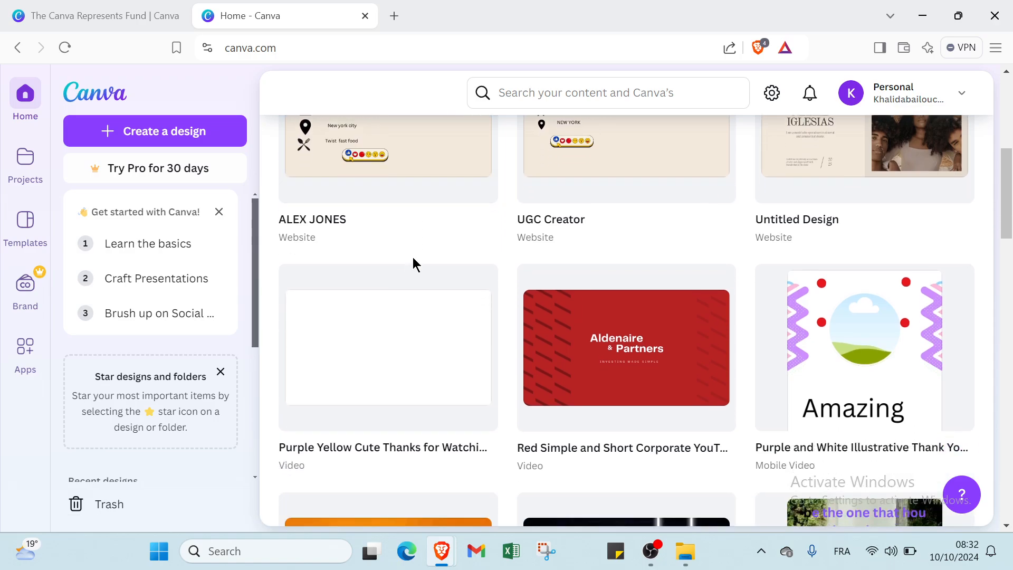
scroll(413, 258, down, 2)
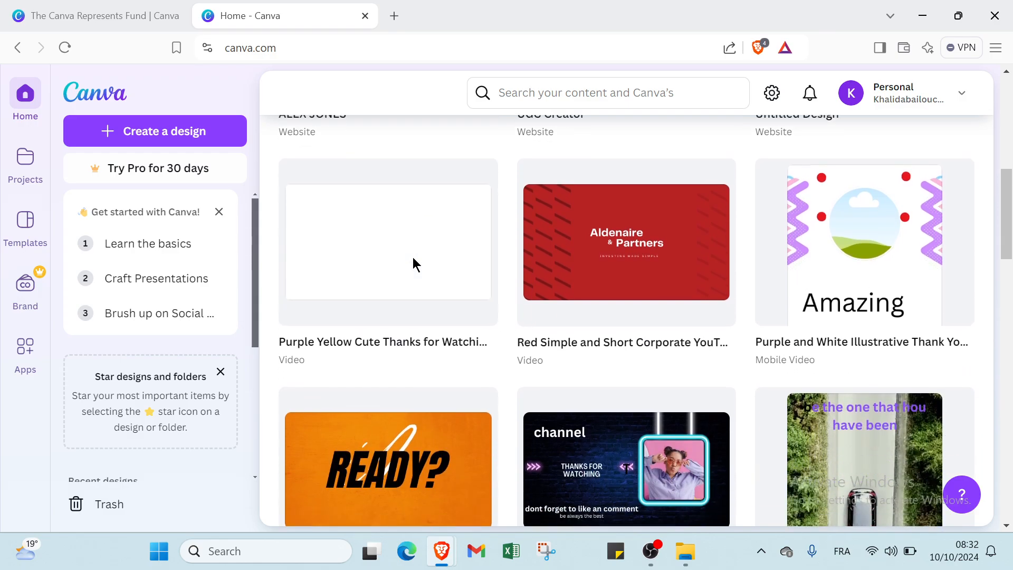
scroll(413, 258, down, 2)
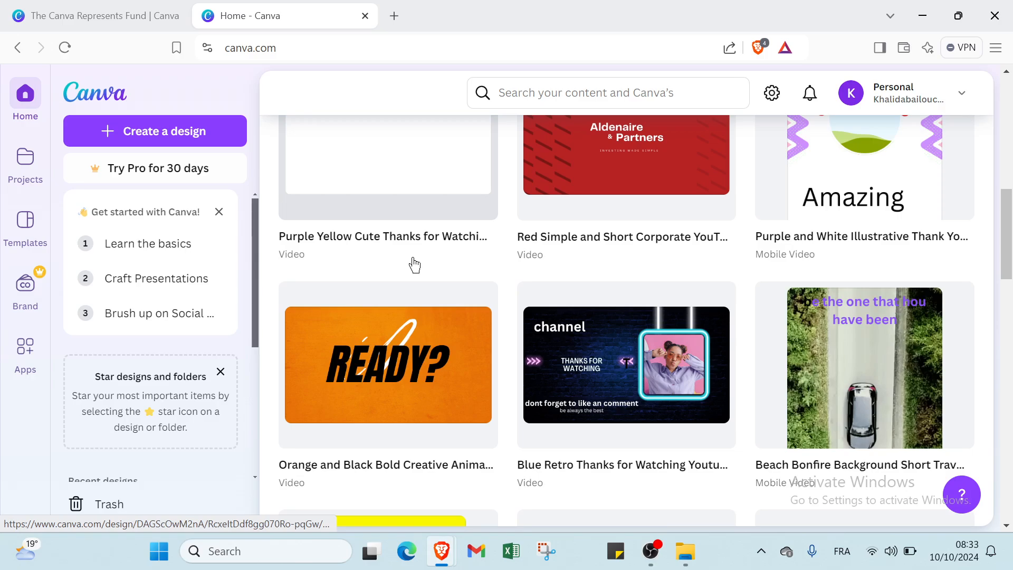
scroll(414, 264, up, 10)
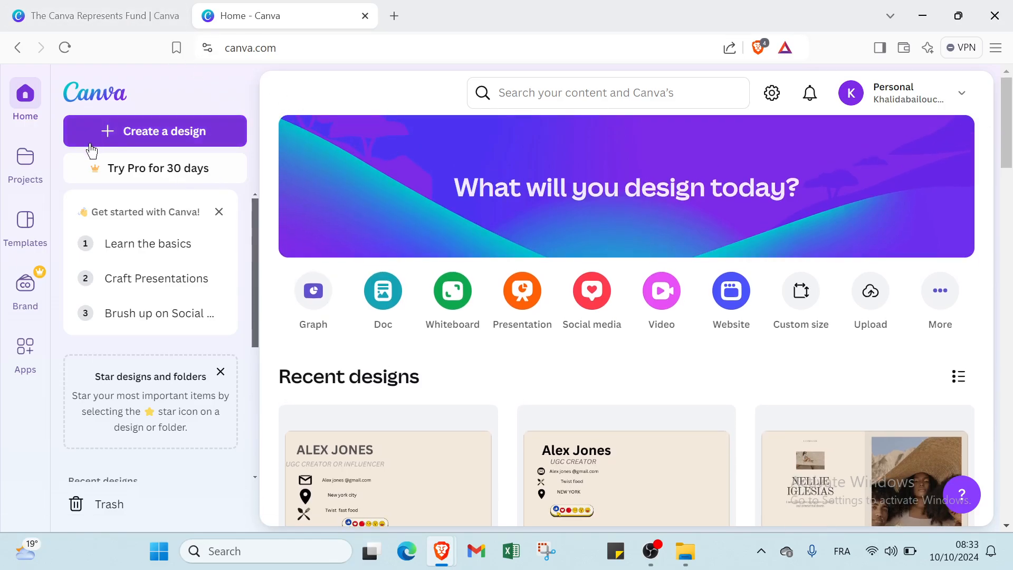
Step: Start a new blank Portfolio Website design from the Websites design types
click(134, 132)
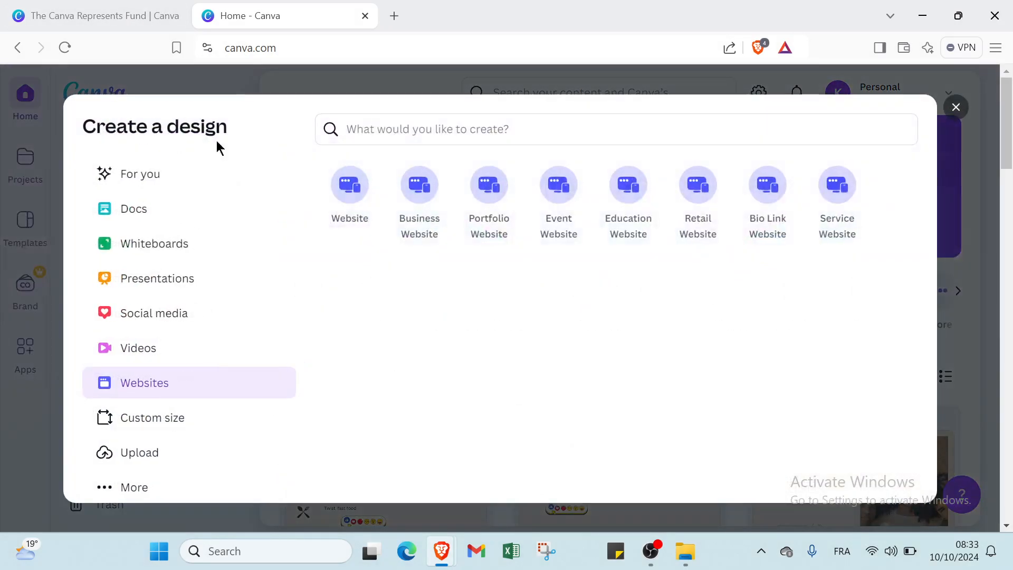
click(142, 182)
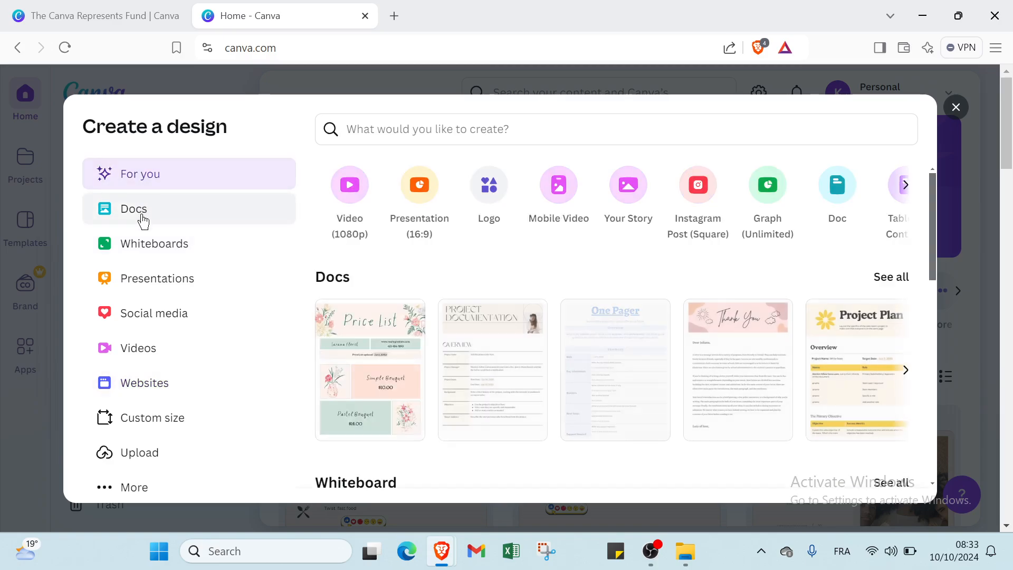
click(135, 381)
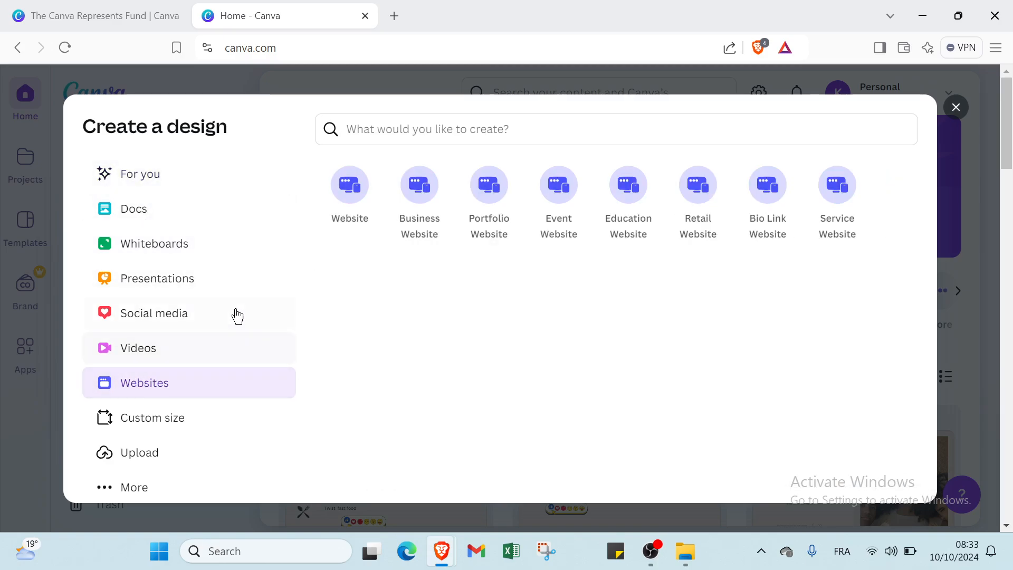
click(486, 204)
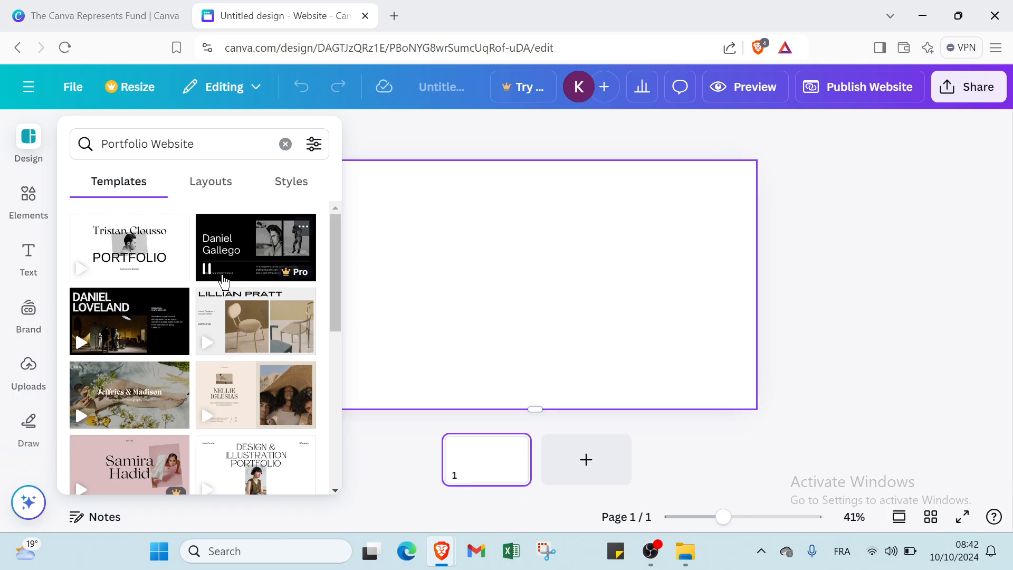
Step: Apply the Nellie Iglesias template's beige-jacket page, then delete its quote text and photo
click(230, 407)
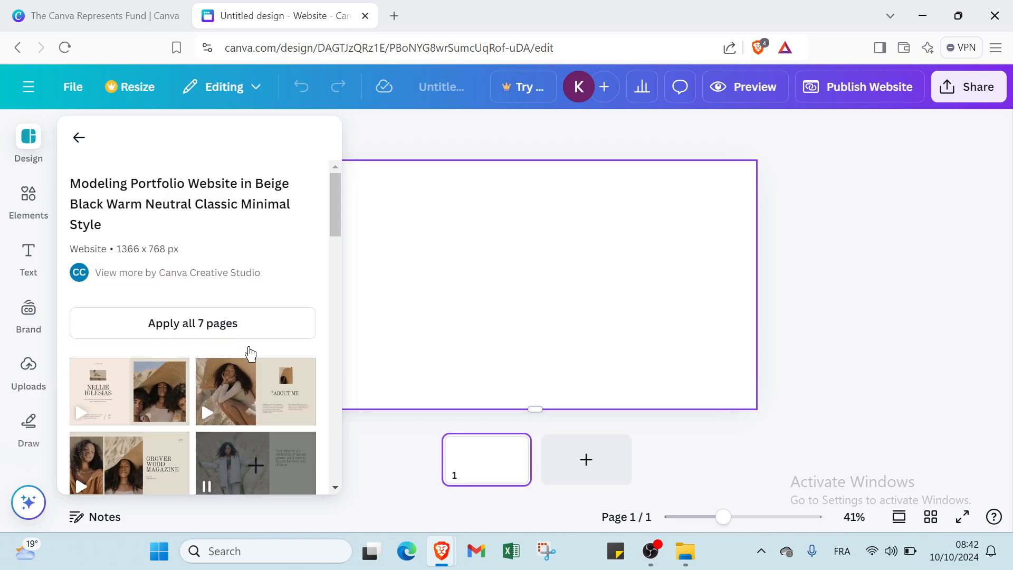
click(248, 460)
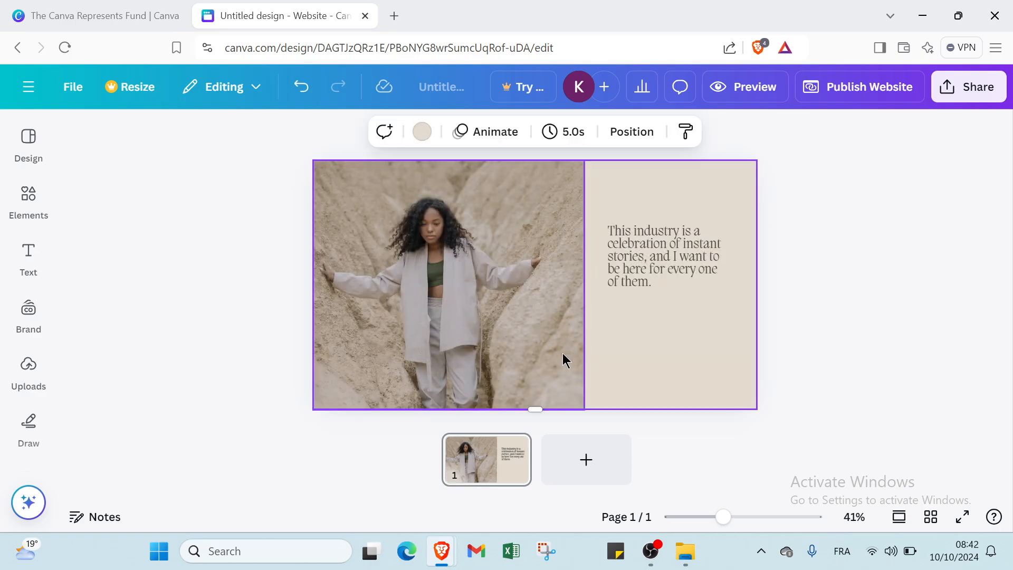
click(669, 268)
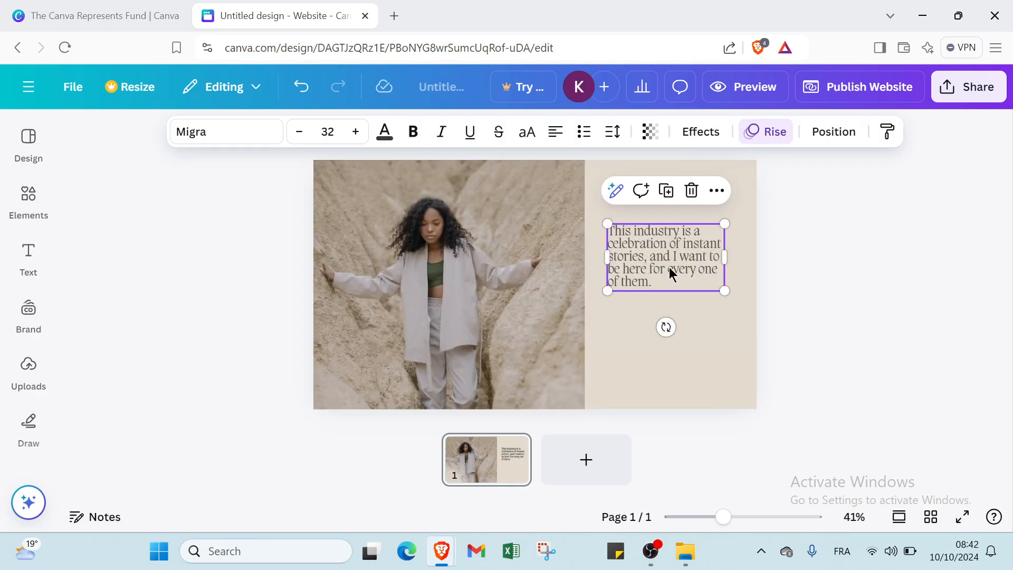
key(Delete)
click(407, 278)
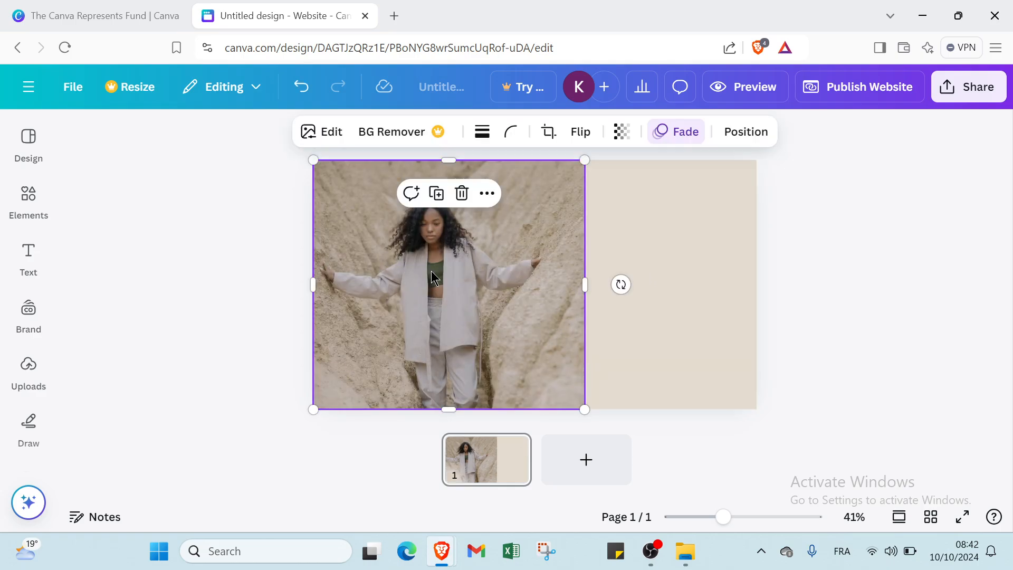
key(Delete)
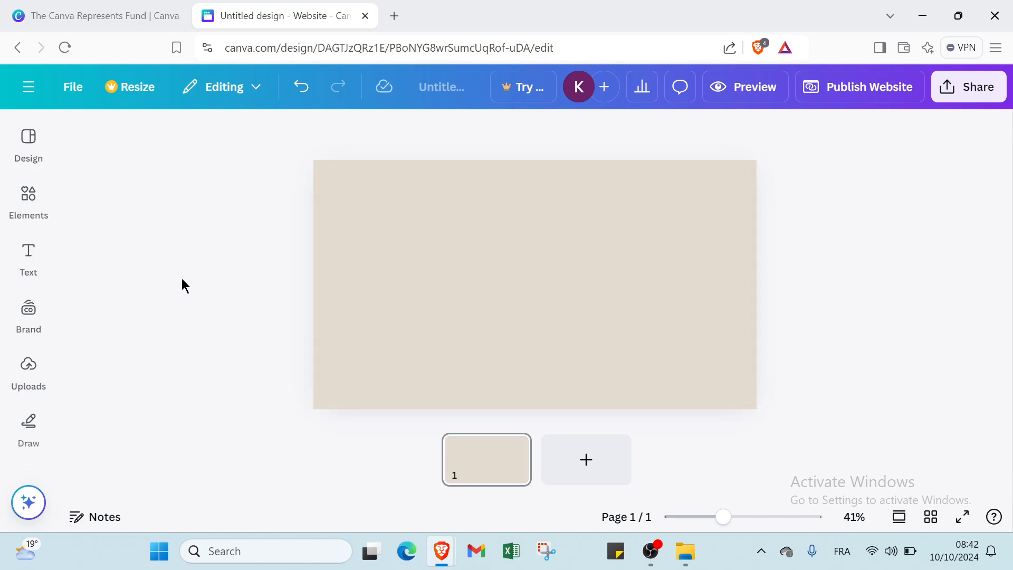
Step: Add a heading text box, set it to size 64 and colour it darker grey
click(31, 264)
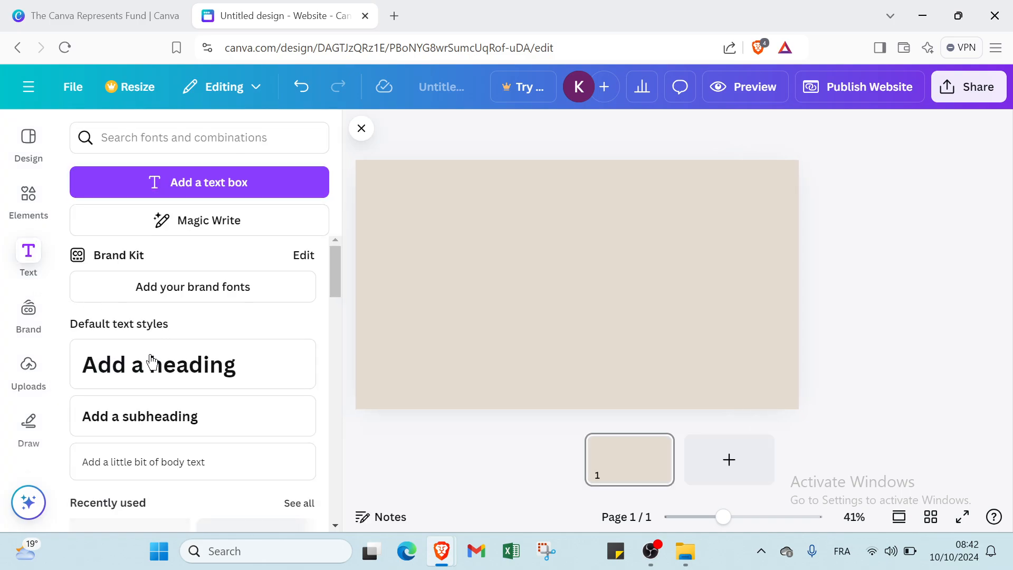
click(150, 379)
click(543, 328)
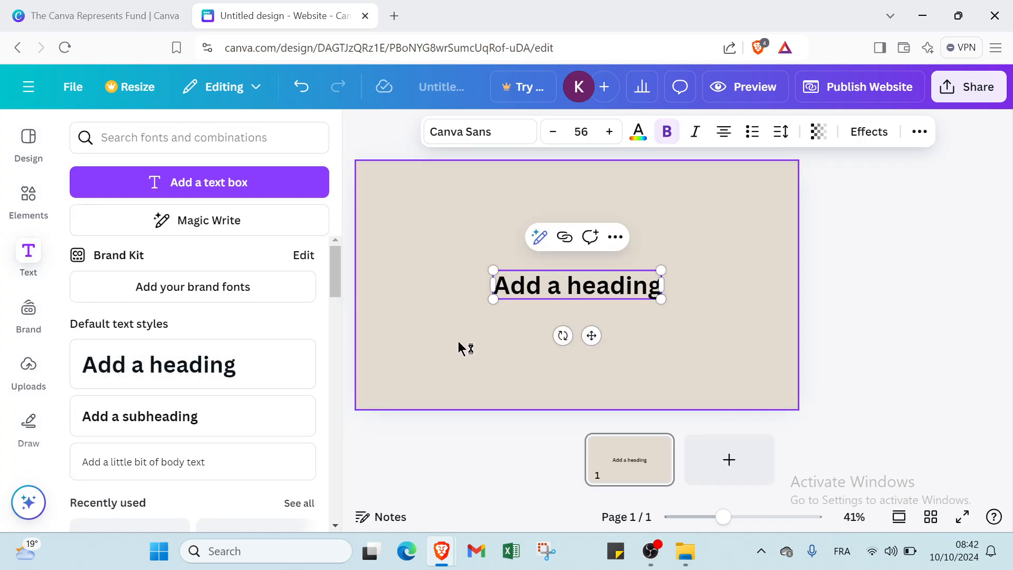
click(622, 292)
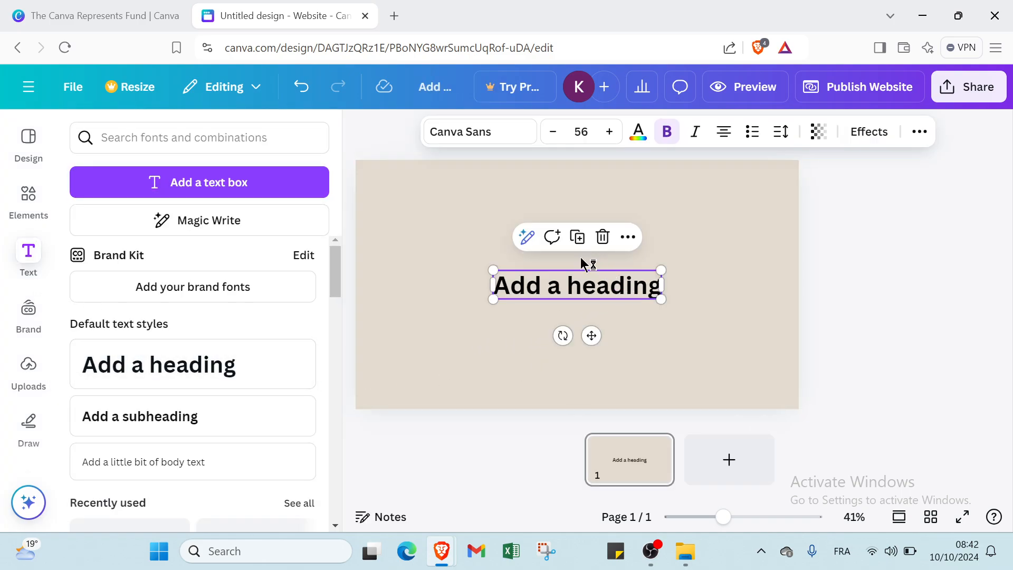
click(634, 267)
double_click(642, 283)
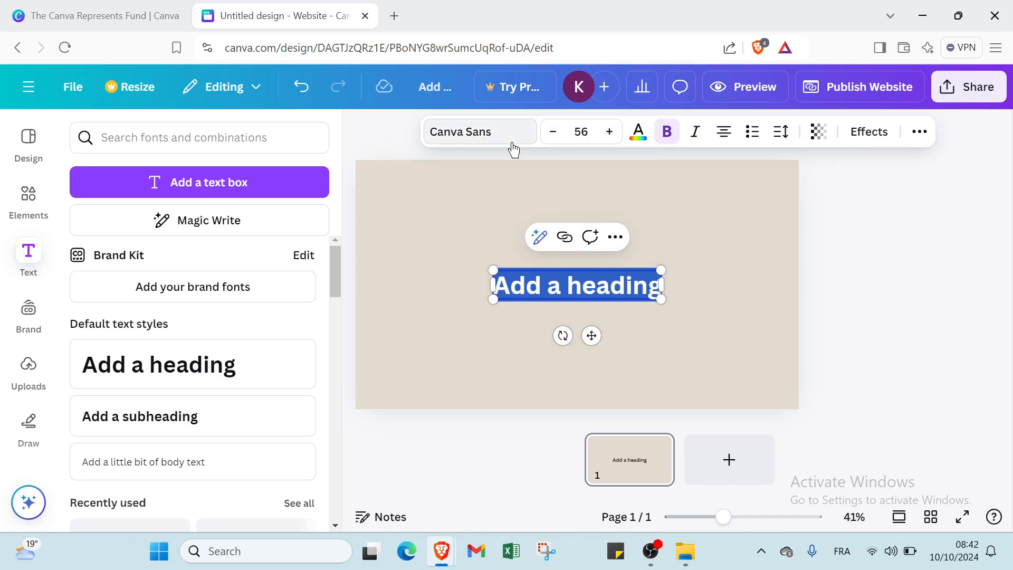
click(637, 133)
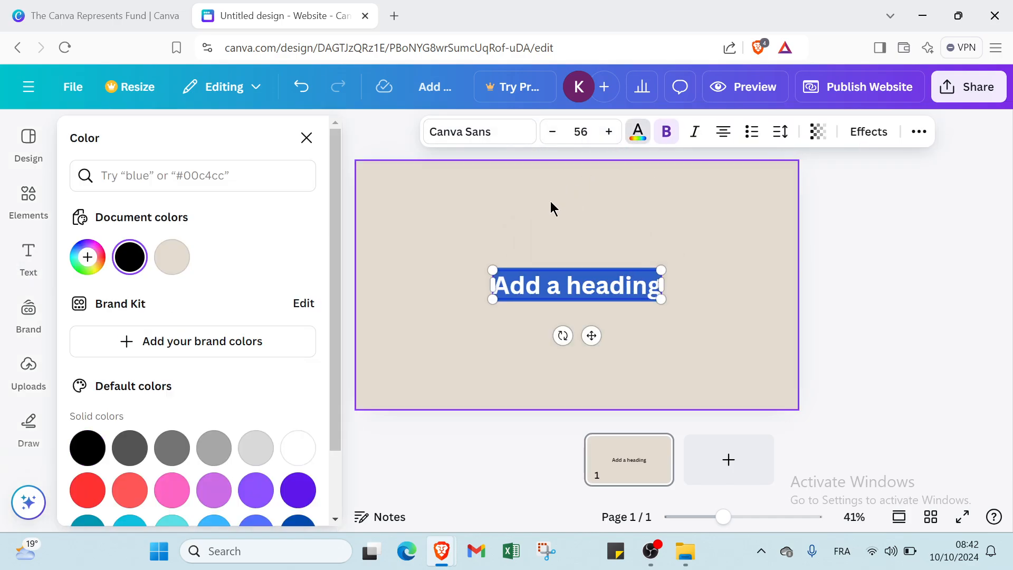
click(261, 454)
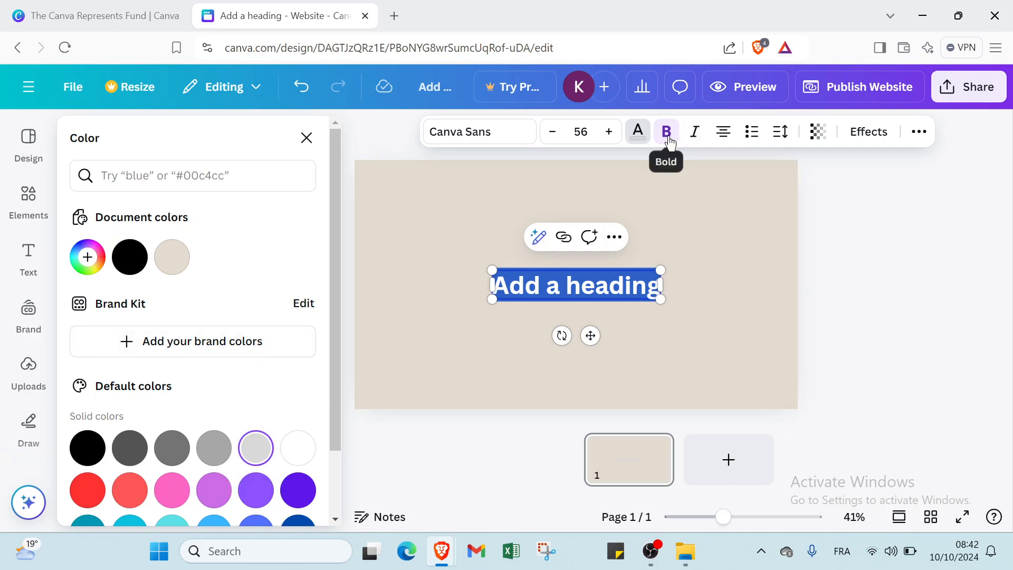
click(591, 135)
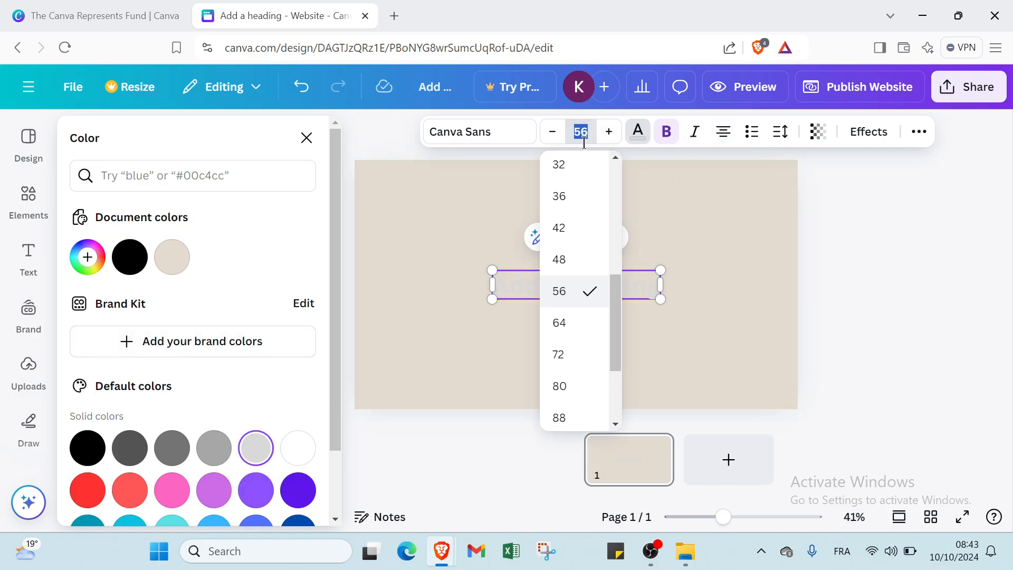
click(564, 322)
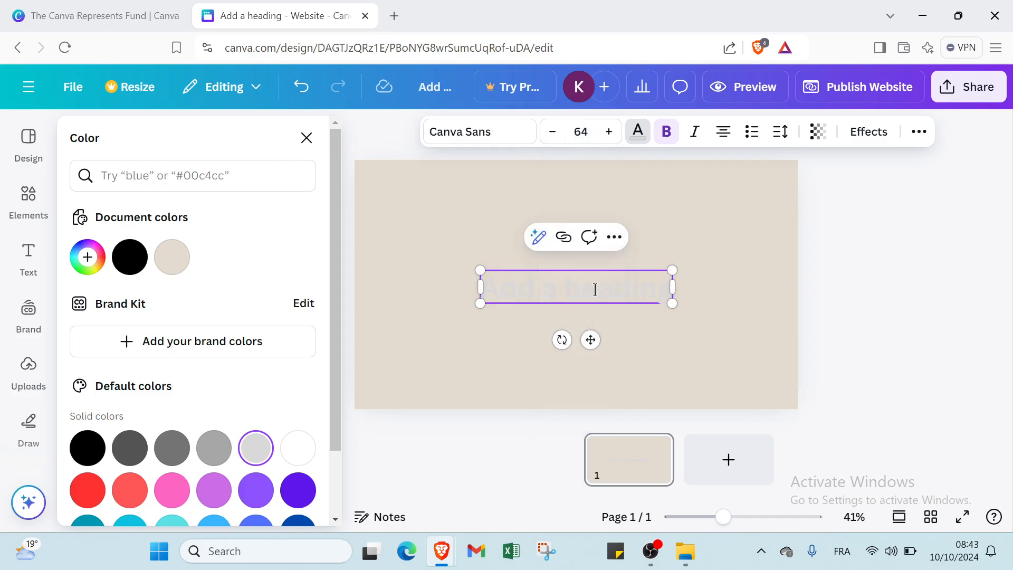
click(168, 454)
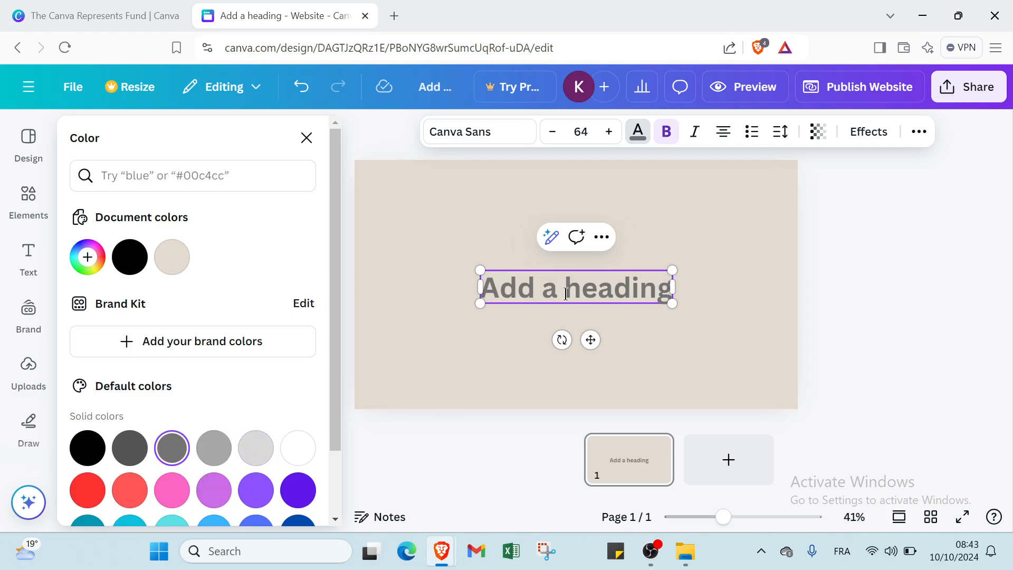
drag(657, 294, 482, 285)
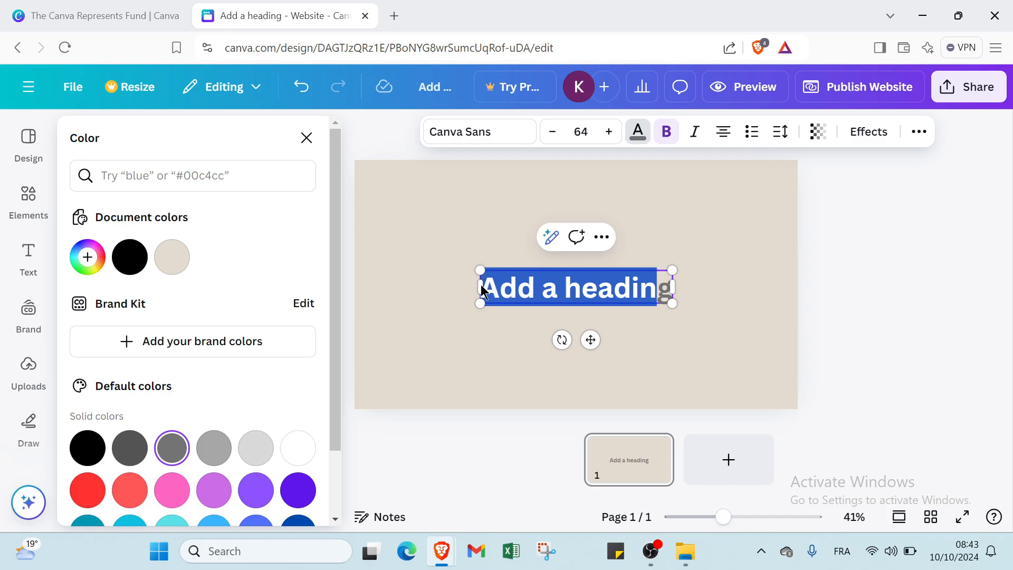
key(BackSpace)
key(BackSpace)
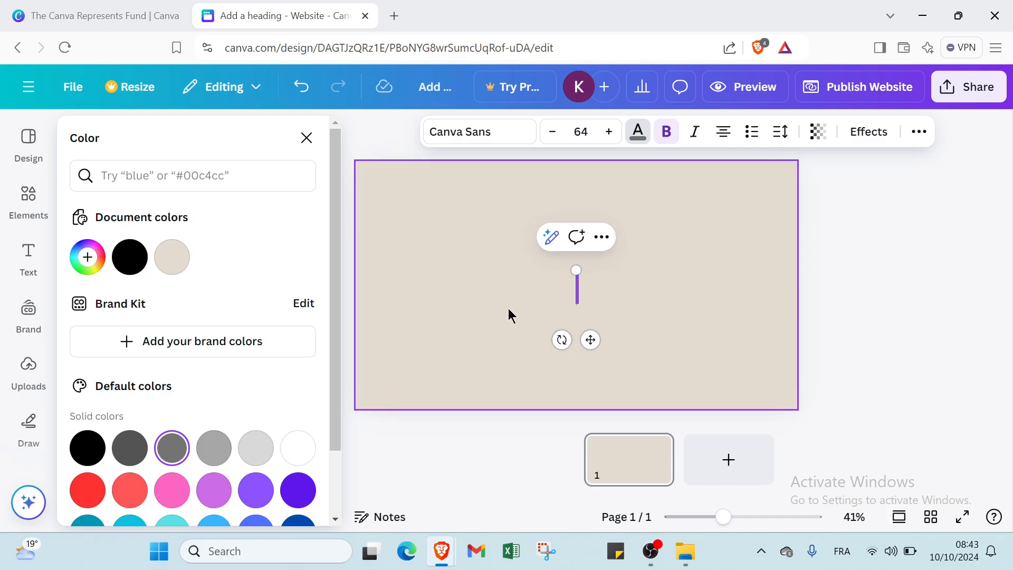
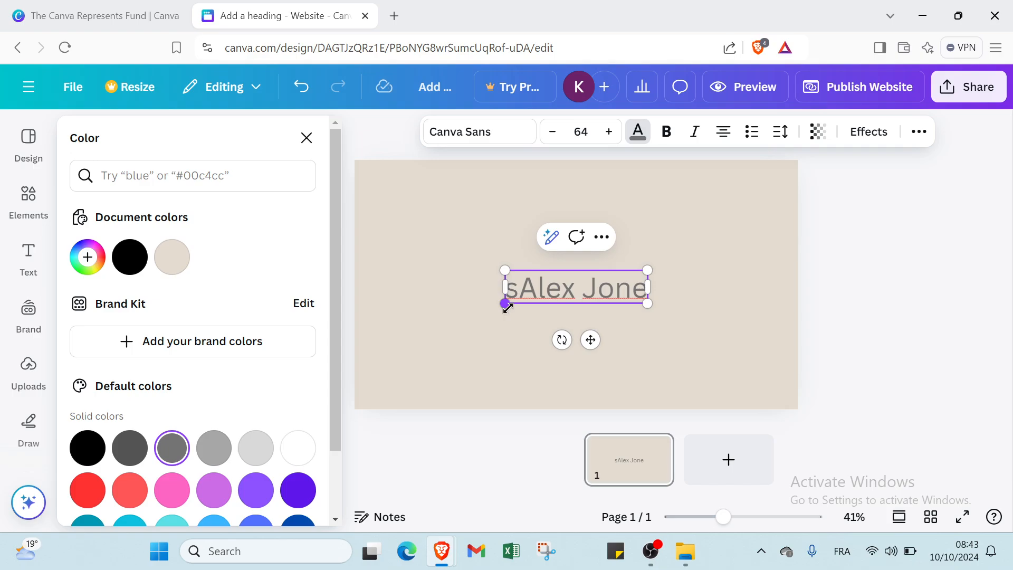
drag(507, 296, 625, 274)
key(BackSpace)
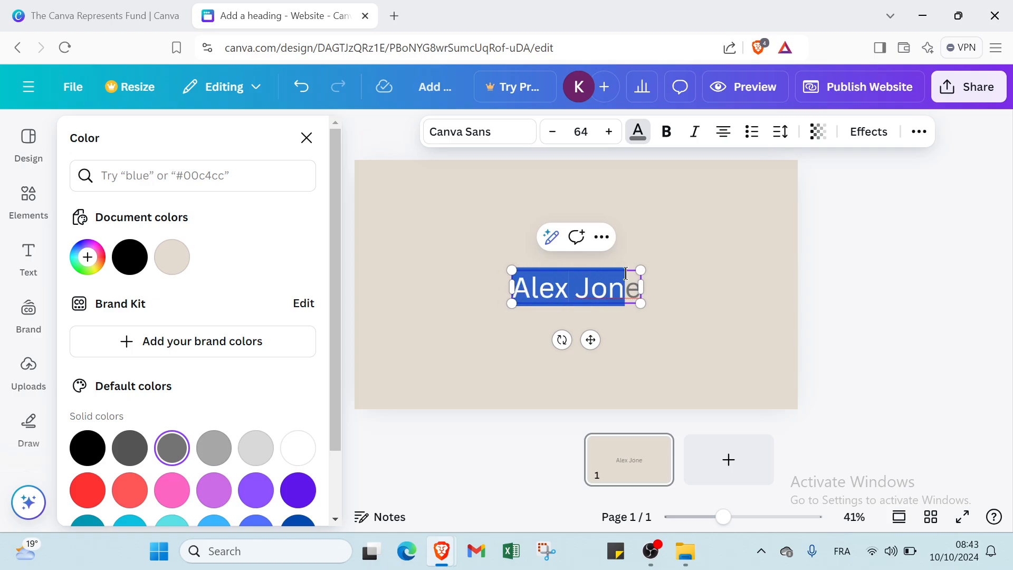
click(629, 283)
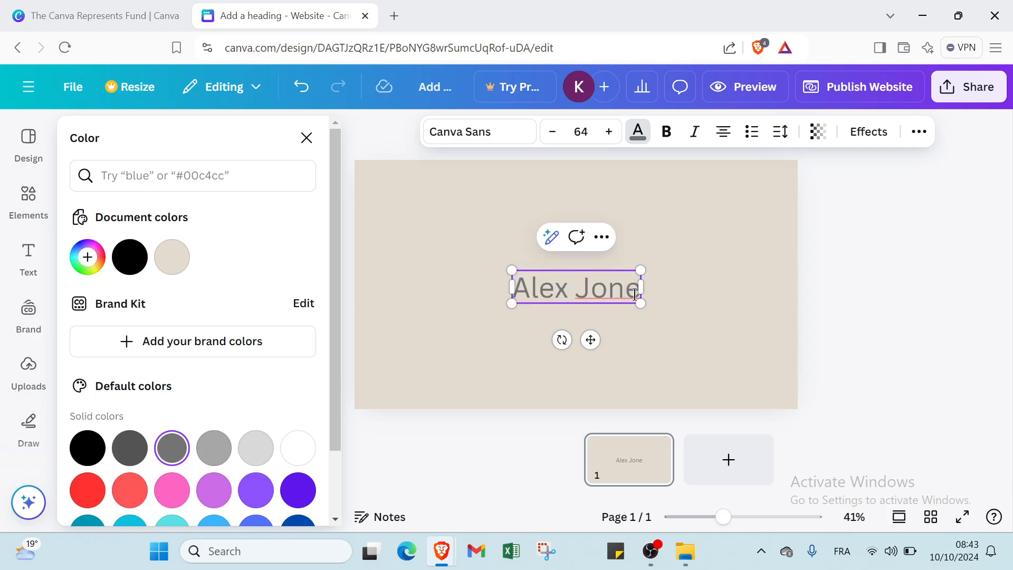
text(s)
click(590, 312)
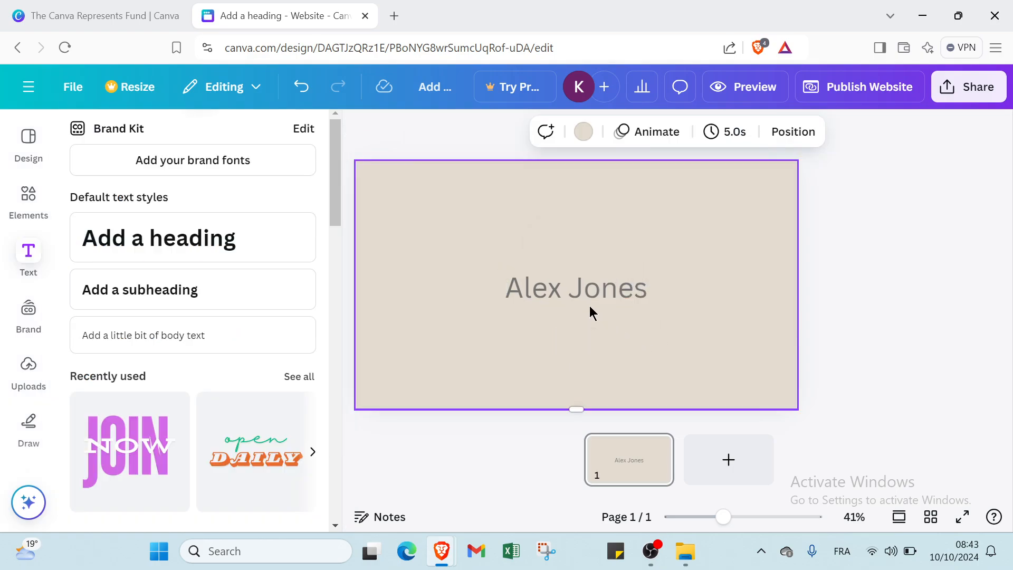
drag(585, 303, 460, 210)
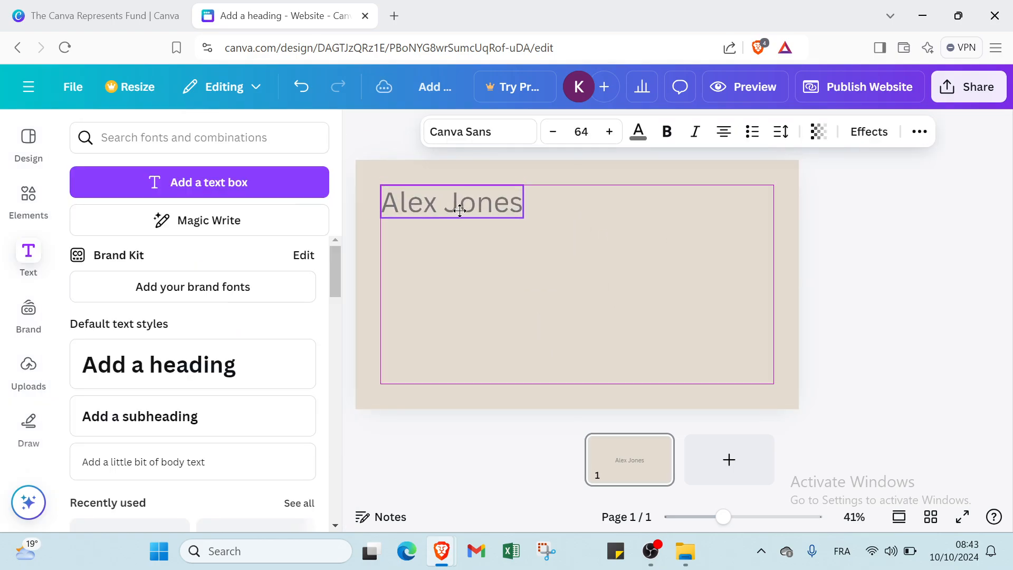
click(586, 283)
click(487, 205)
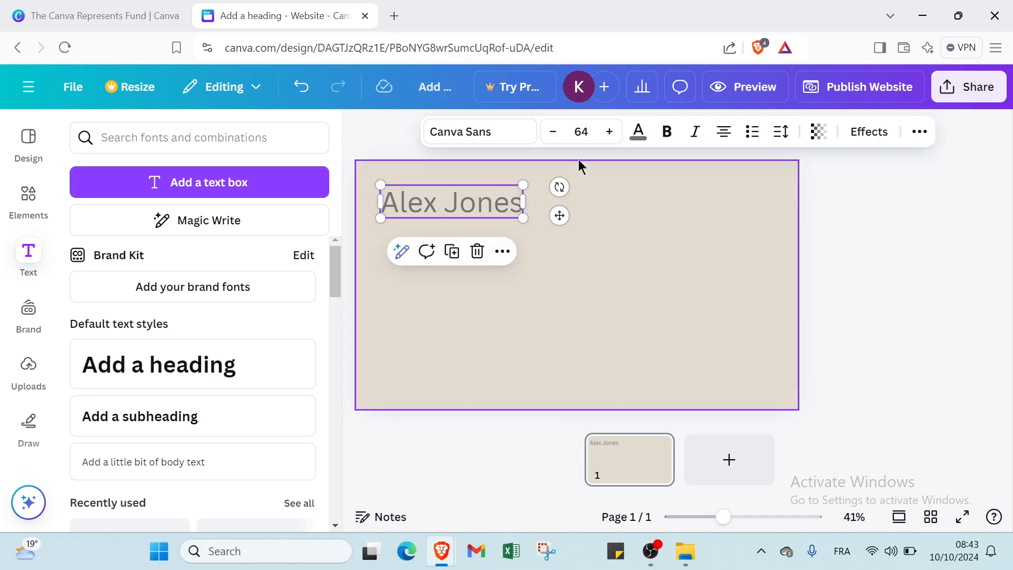
click(609, 132)
click(609, 132)
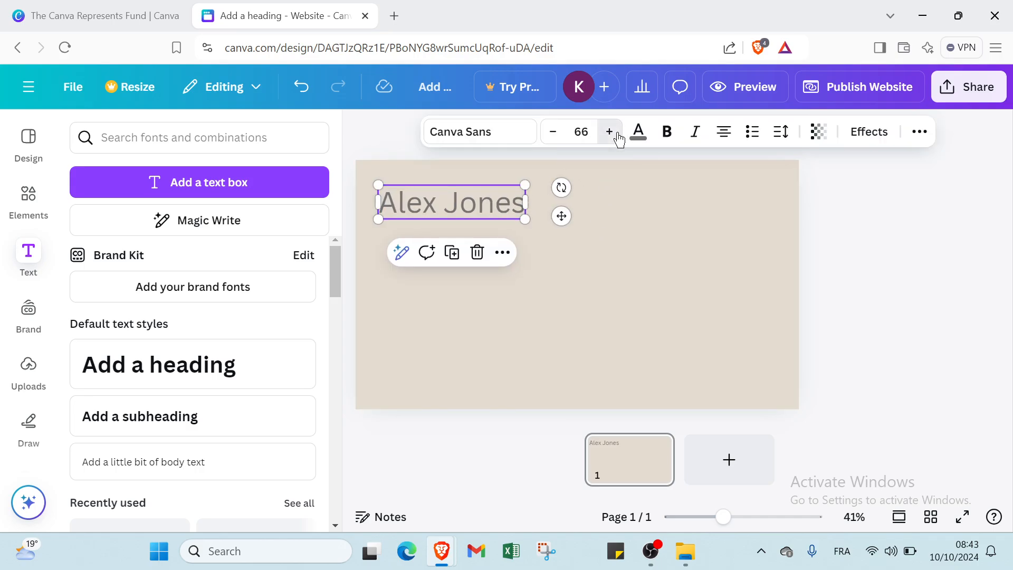
click(610, 131)
click(609, 132)
click(610, 132)
click(610, 132)
drag(529, 203, 577, 199)
Step: Add a subheading below the name at size 36 in Dark Grey, with bold removed
click(391, 269)
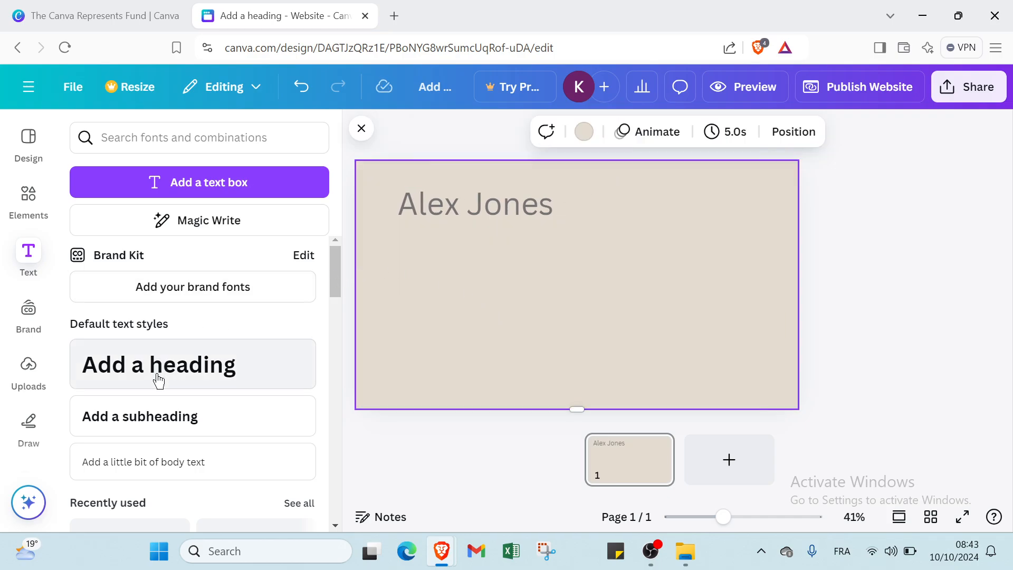
click(158, 415)
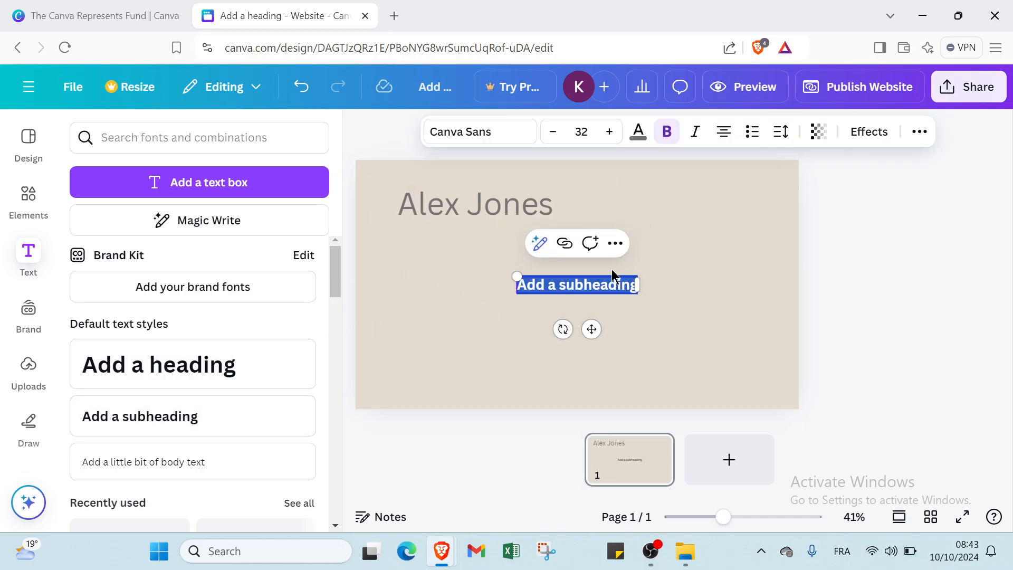
click(610, 131)
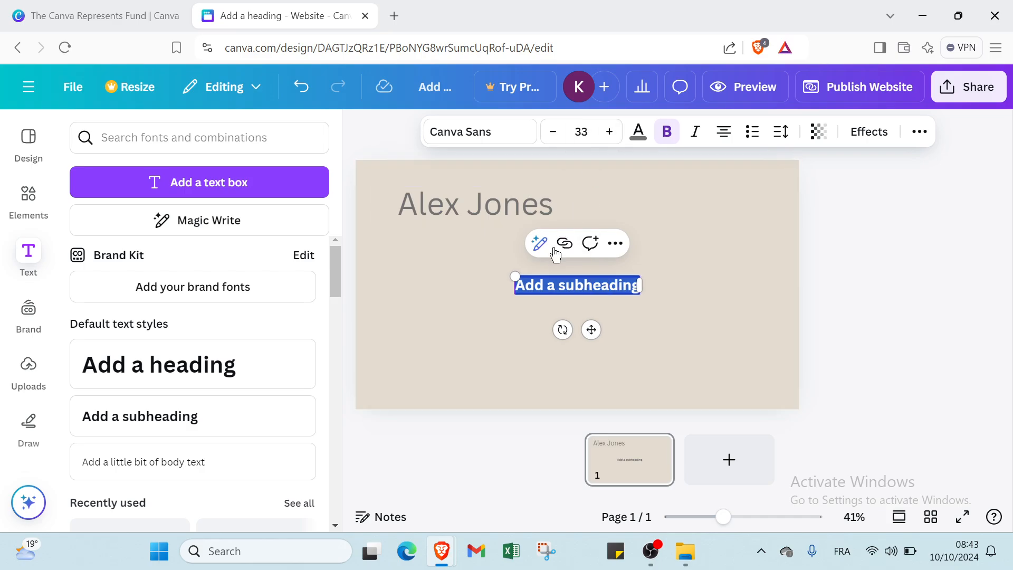
click(581, 131)
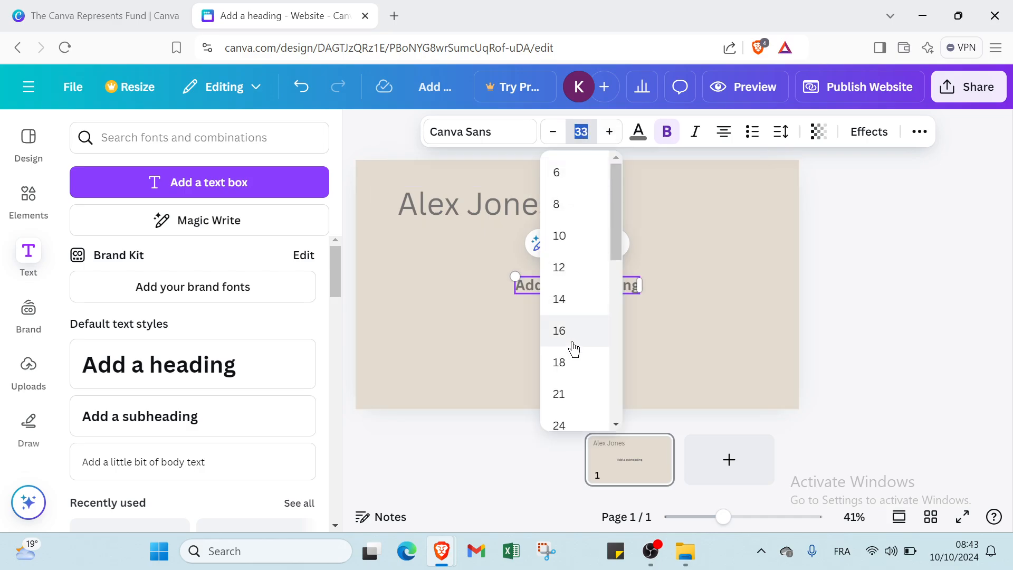
scroll(570, 399, down, 3)
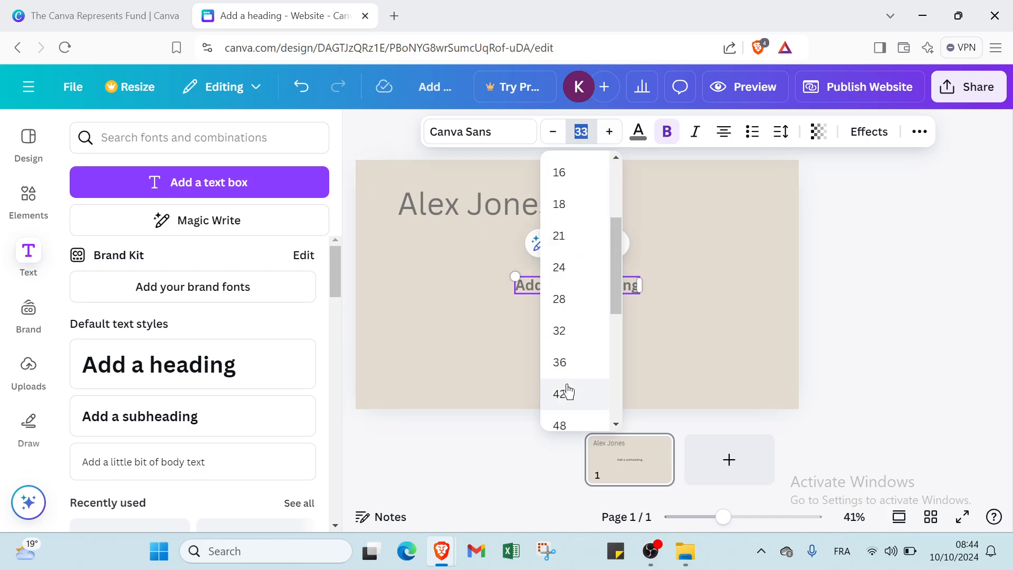
click(579, 363)
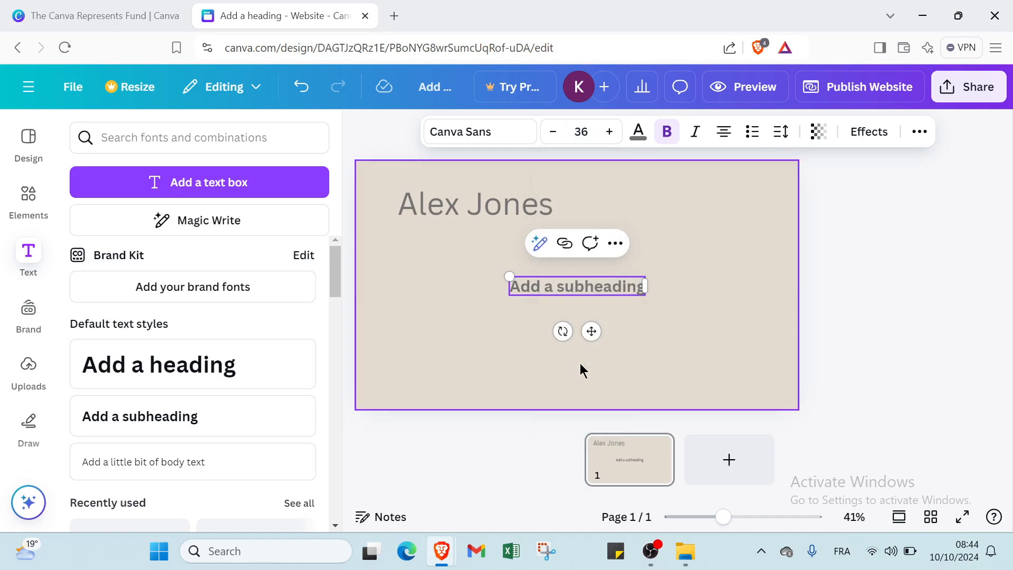
click(637, 131)
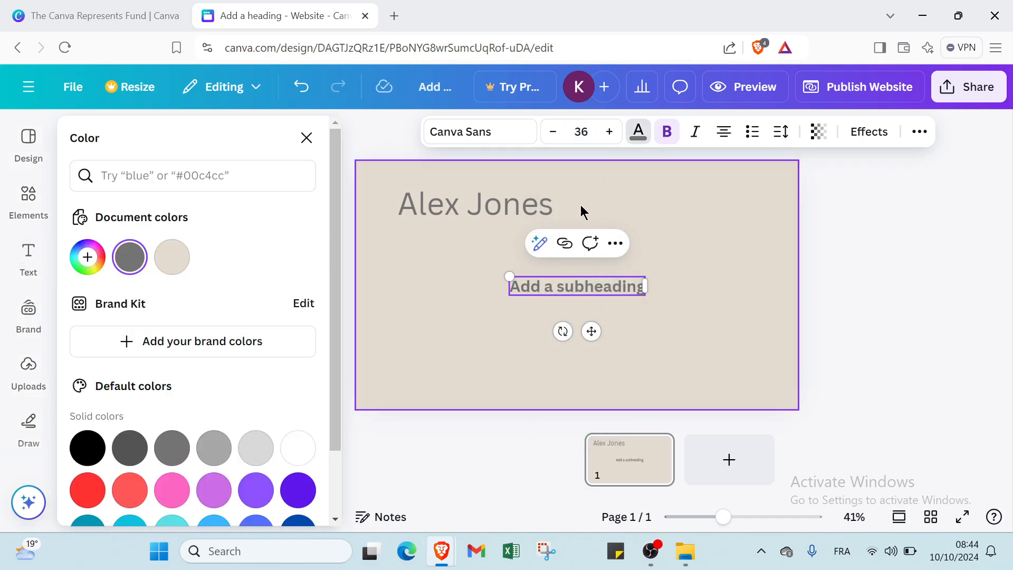
click(130, 447)
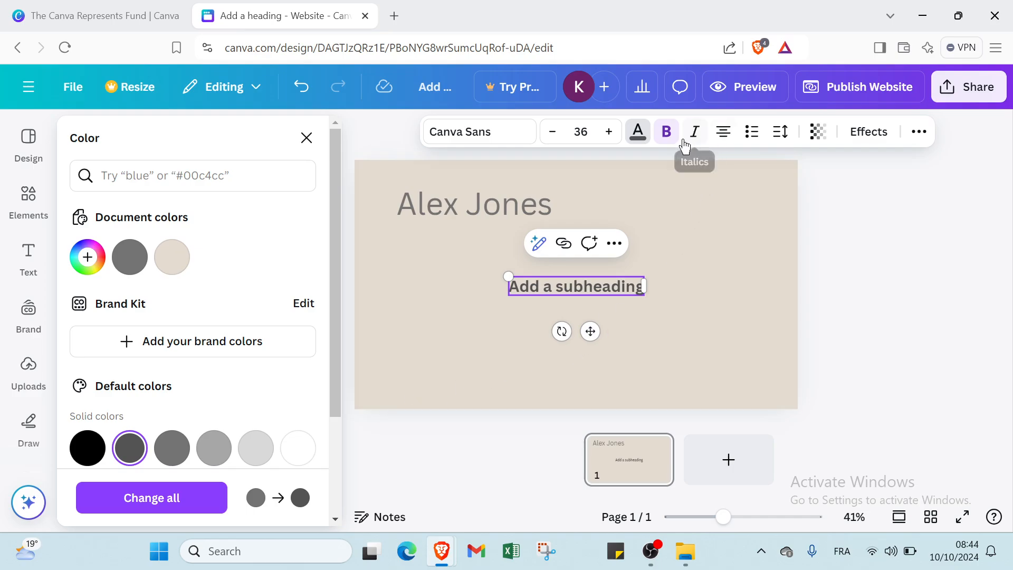
click(666, 131)
Step: Italicise the subheading and replace its placeholder text with 'UGC CREATOR'
click(695, 131)
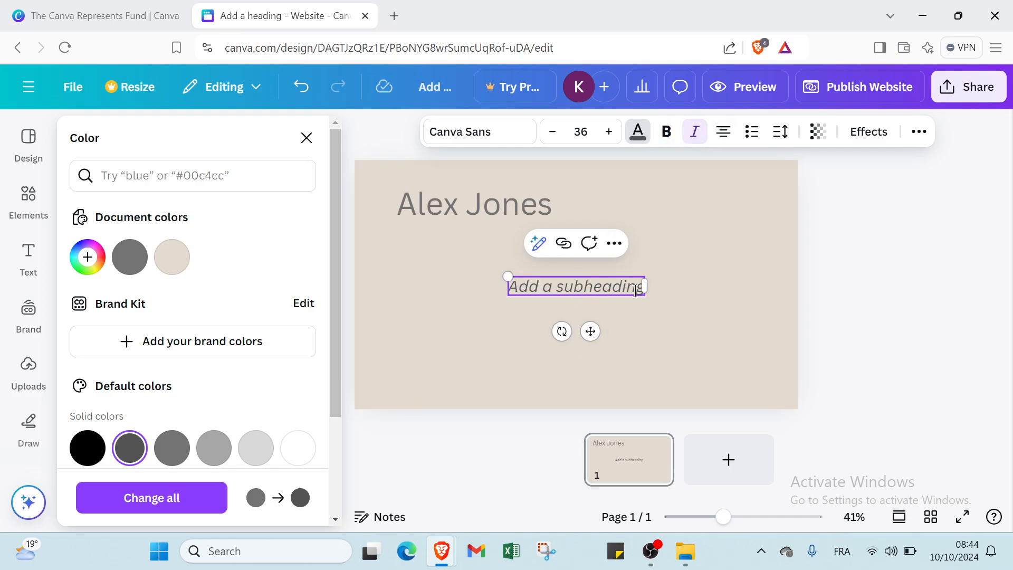
drag(636, 289, 499, 300)
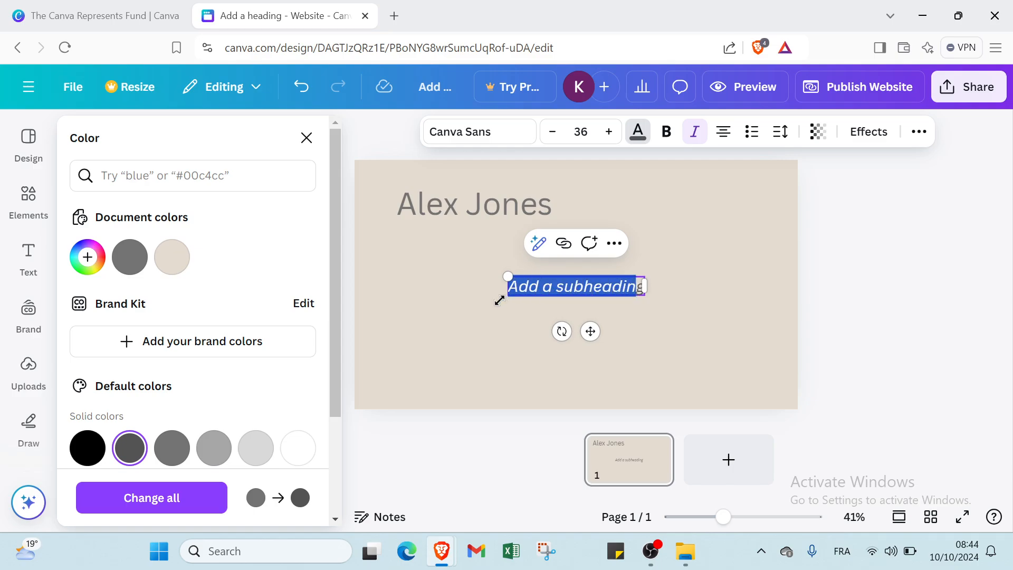
key(BackSpace)
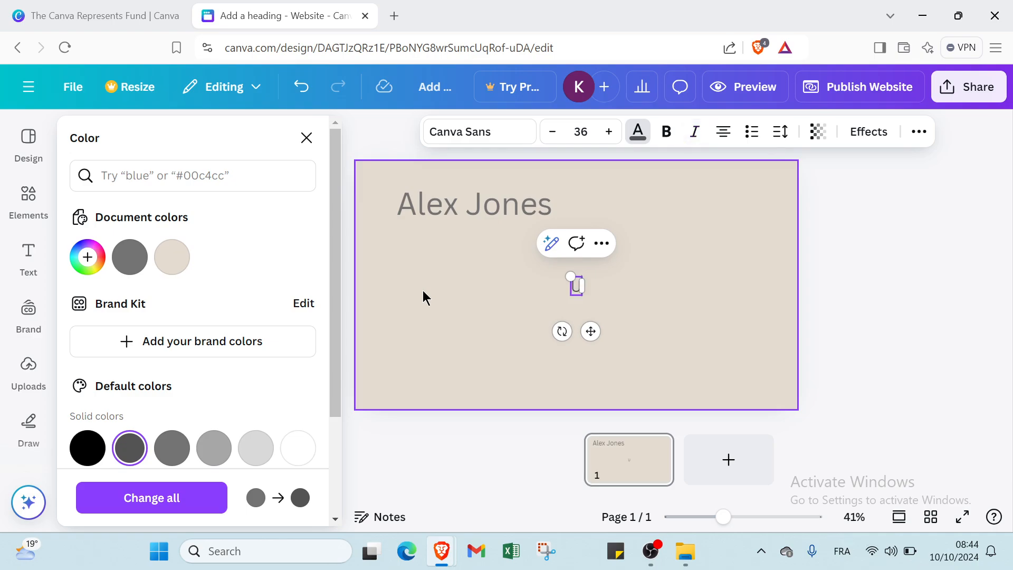
text(UGC)
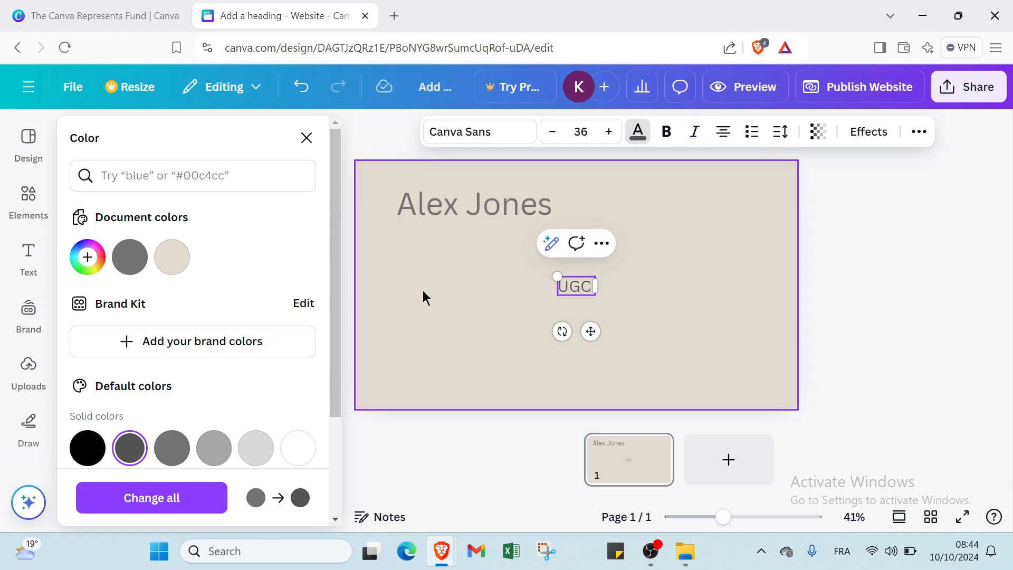
text( CREOTA)
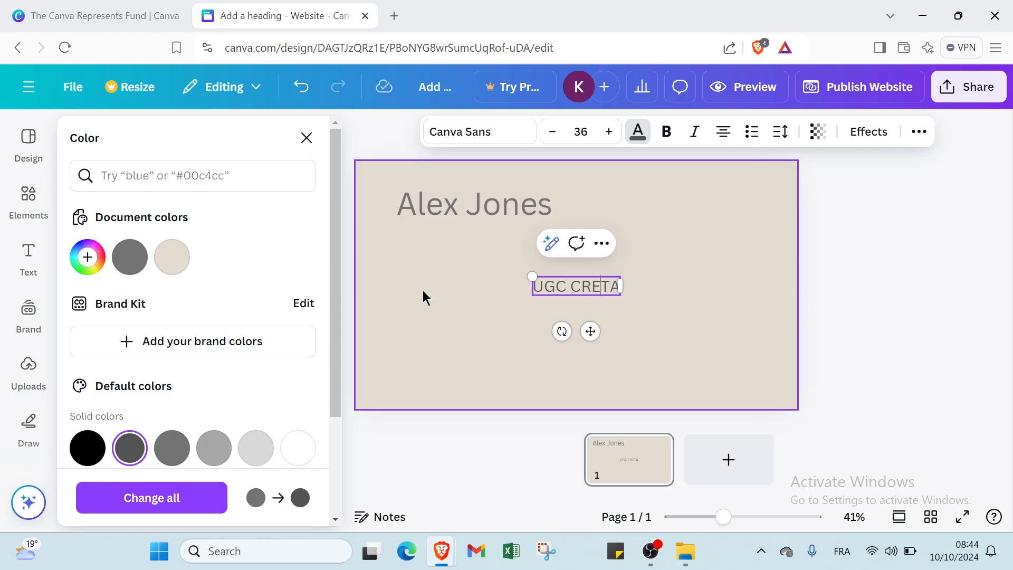
text(RO)
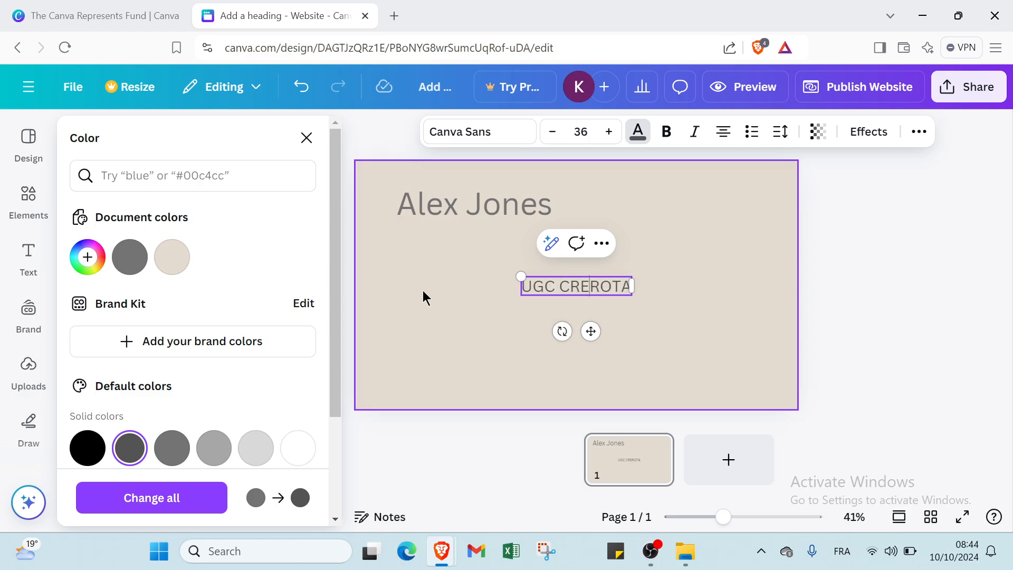
text(R)
key(BackSpace)
key(BackSpace)
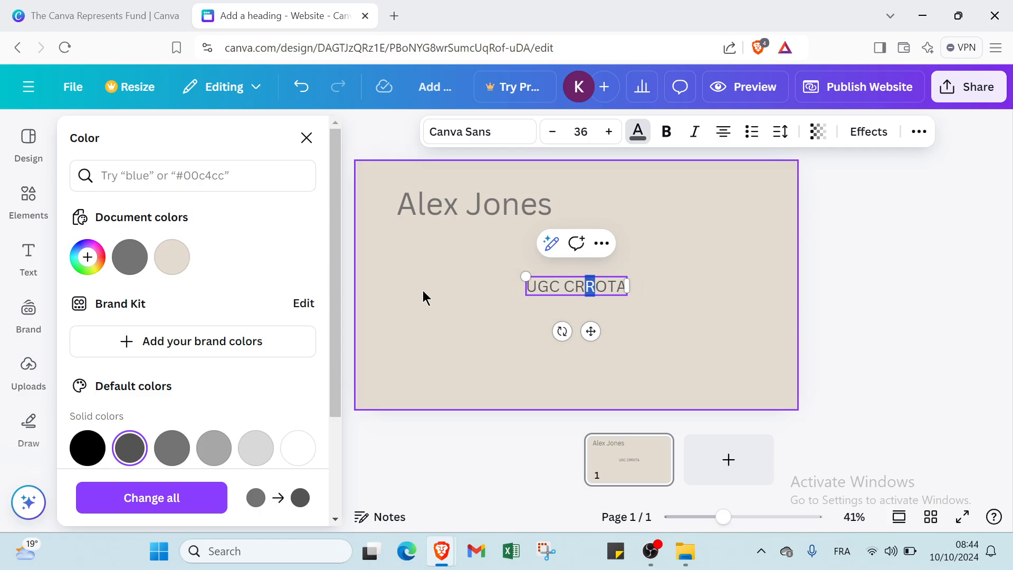
key(Delete)
key(Delete)
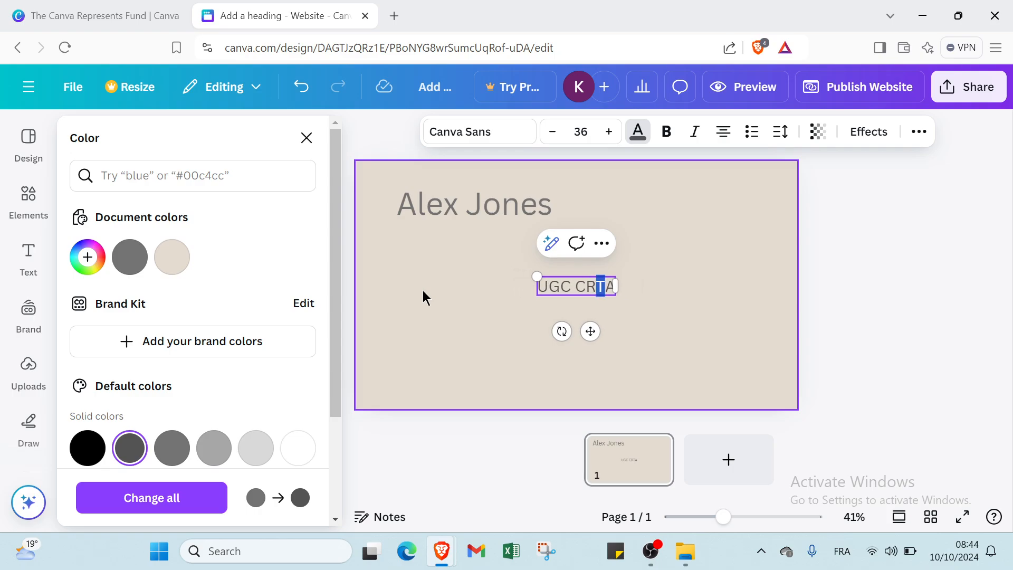
key(Delete)
key(Delete)
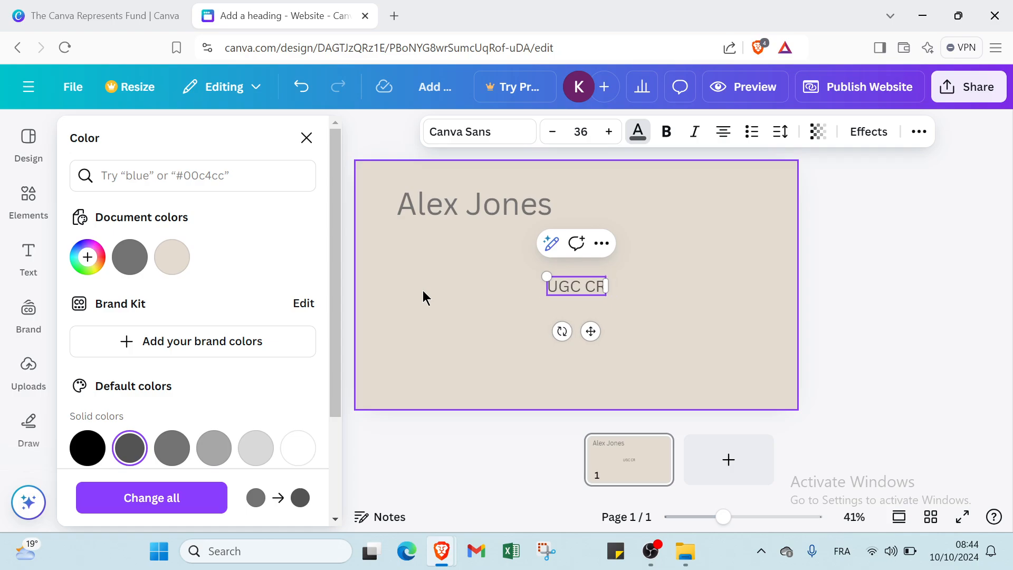
key(BackSpace)
key(BackSpace)
text(C)
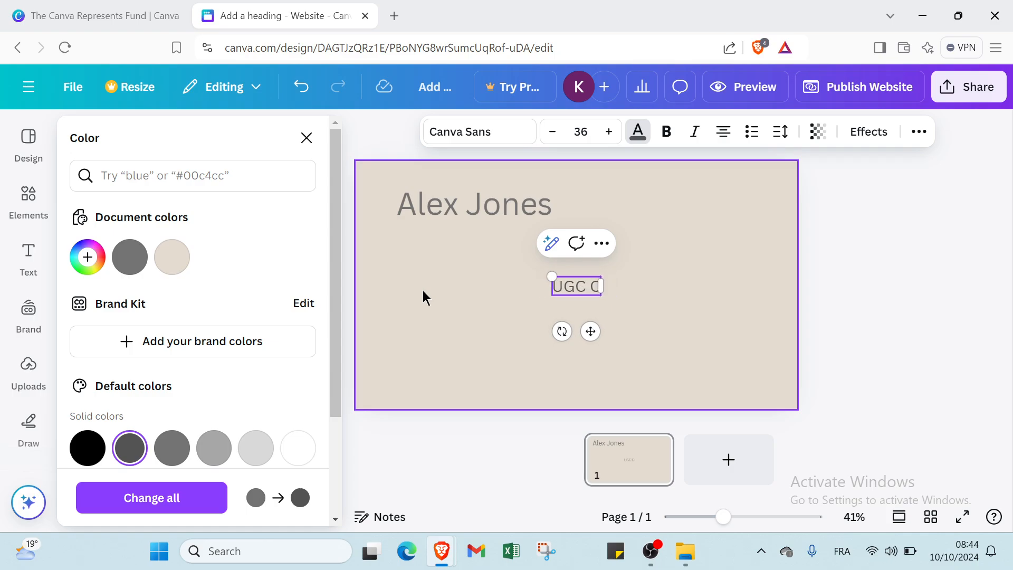
text(REAT)
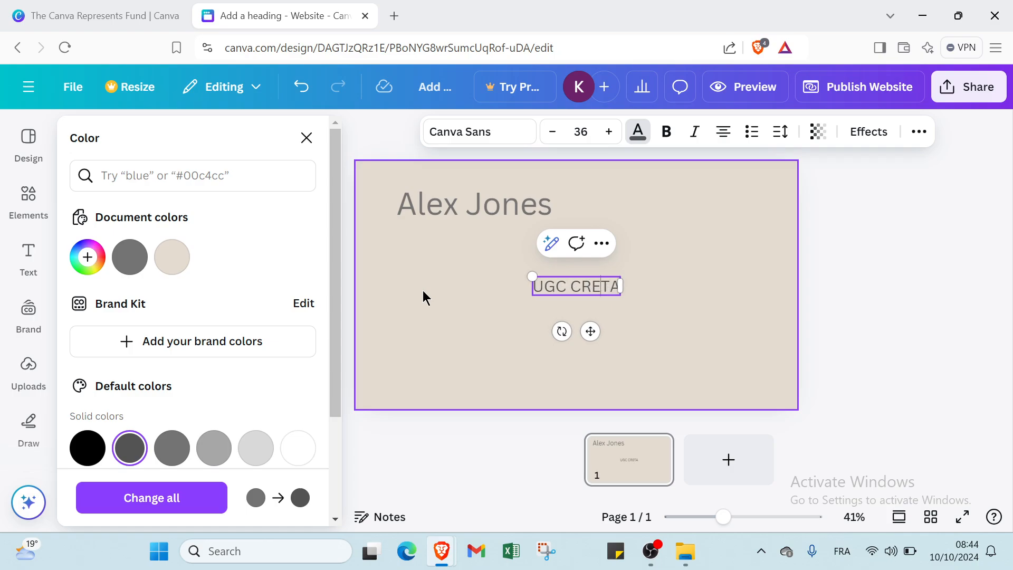
text(OR)
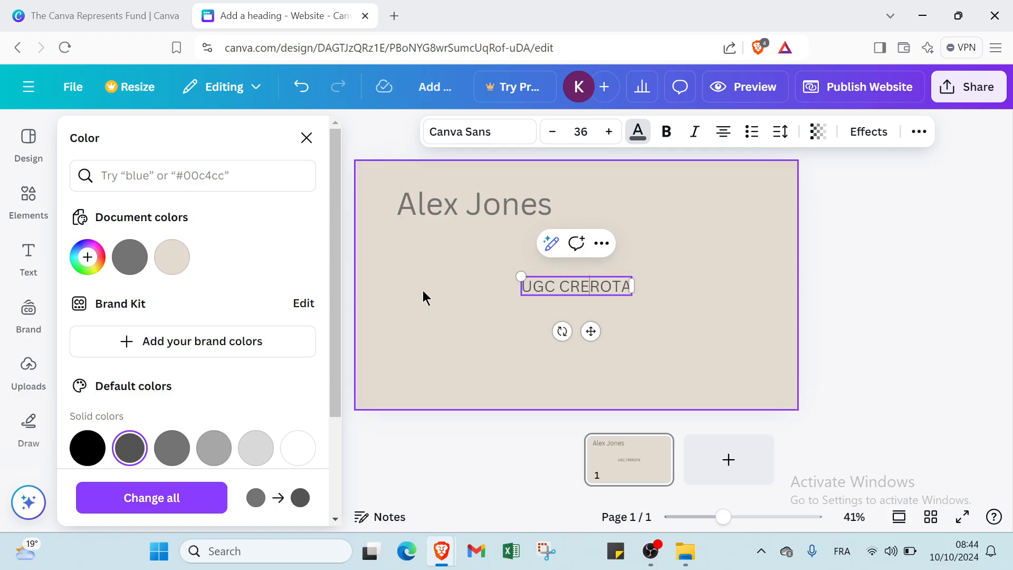
Step: Correct the subtitle's misspelled letters so it reads exactly UGC CREATOR
key(BackSpace)
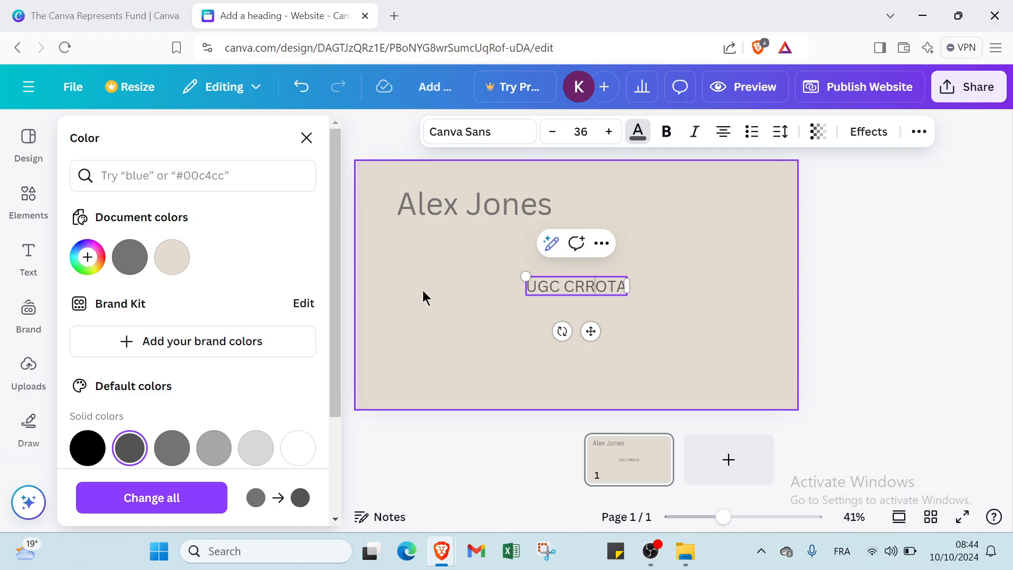
drag(423, 291, 663, 258)
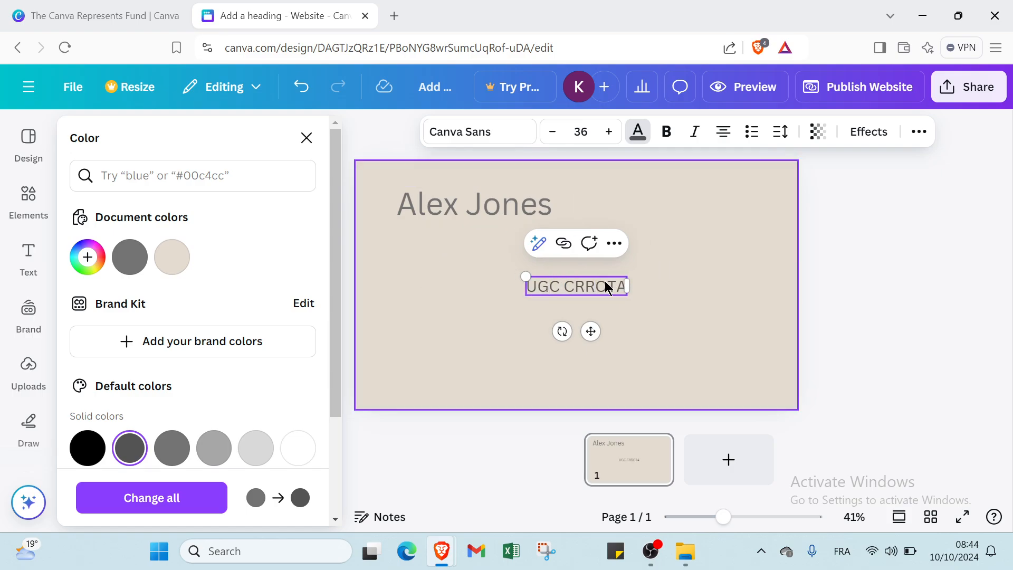
click(629, 287)
click(621, 287)
click(621, 283)
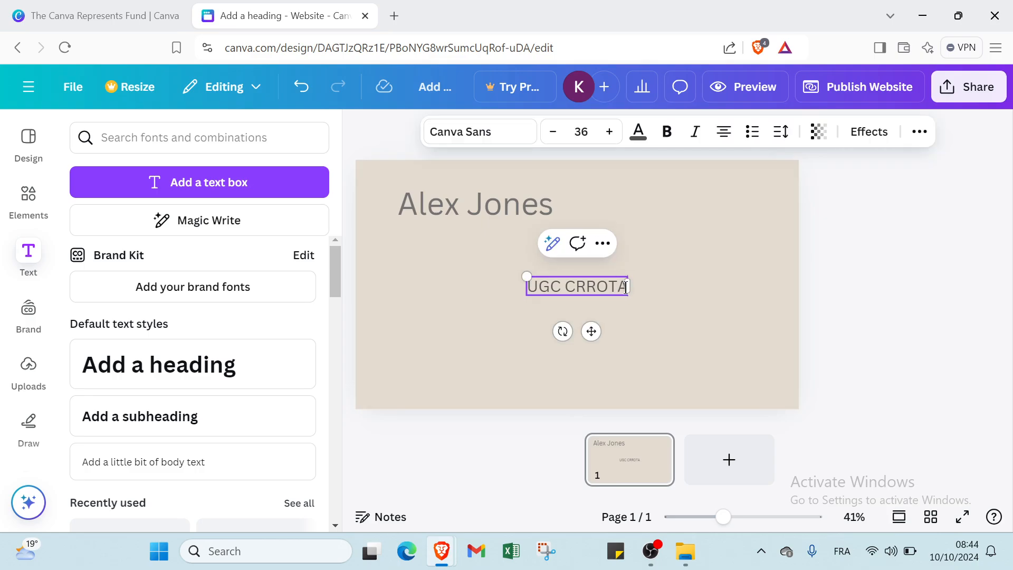
text(R)
click(645, 320)
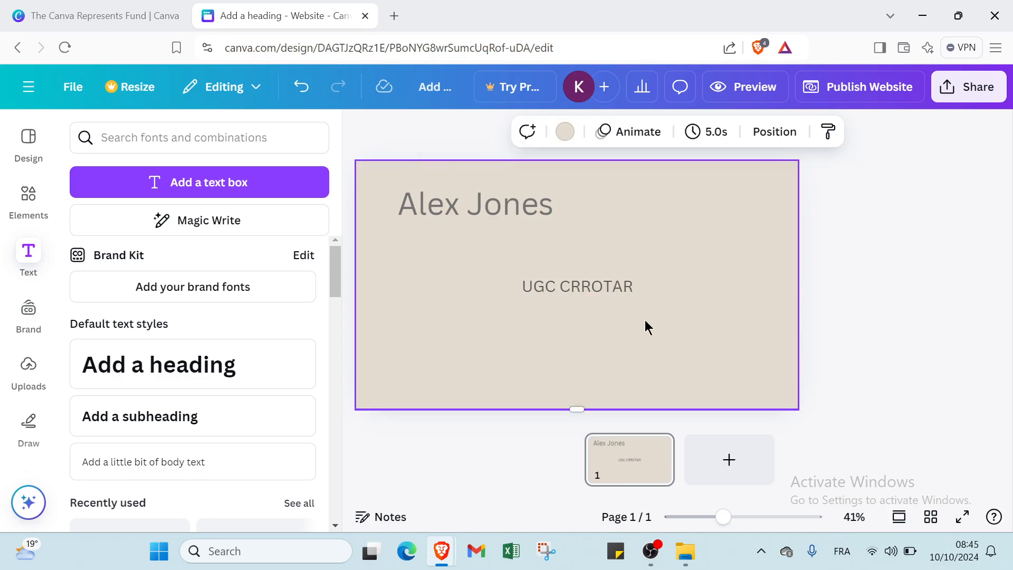
click(576, 285)
click(580, 280)
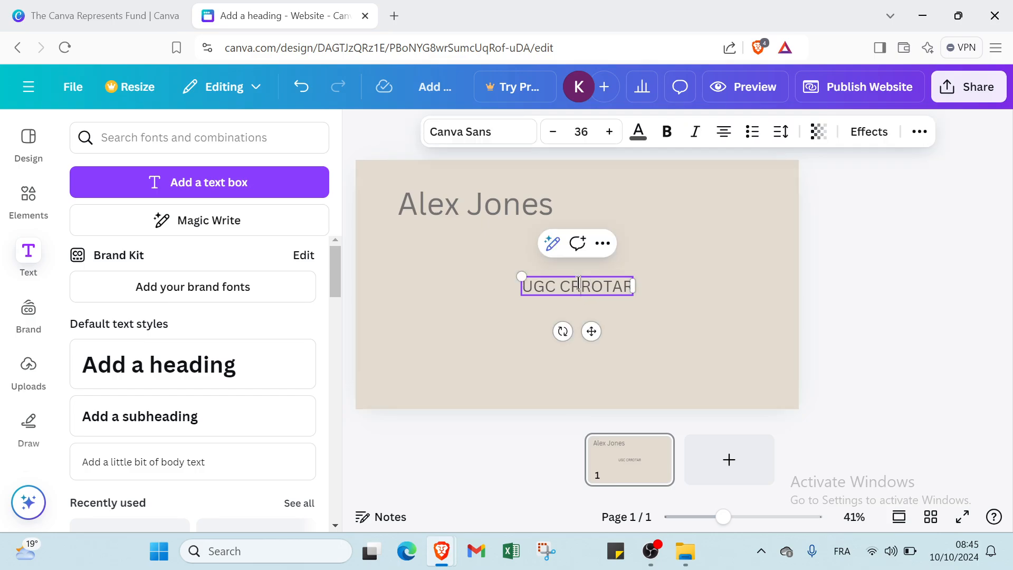
text(E)
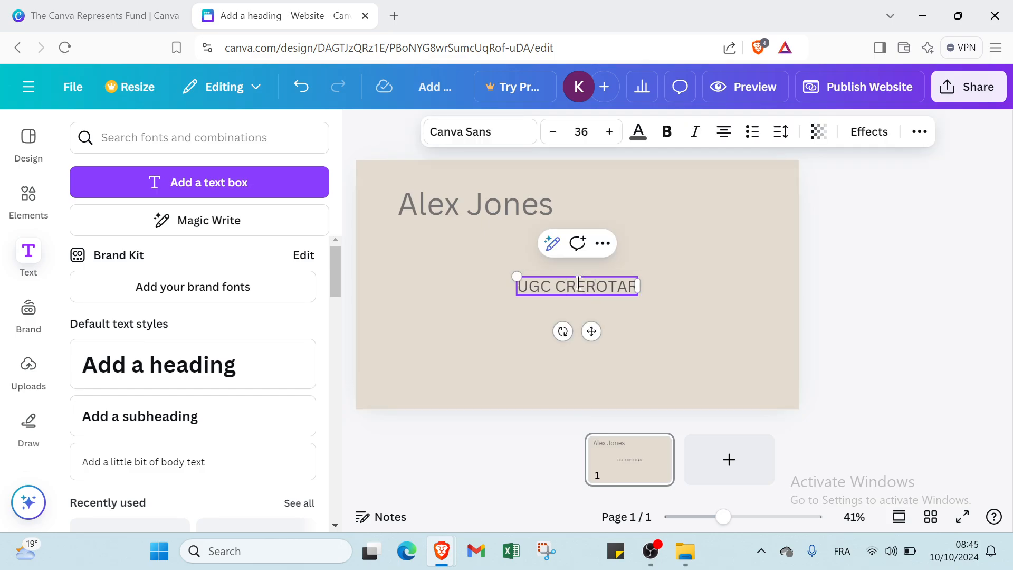
text(A)
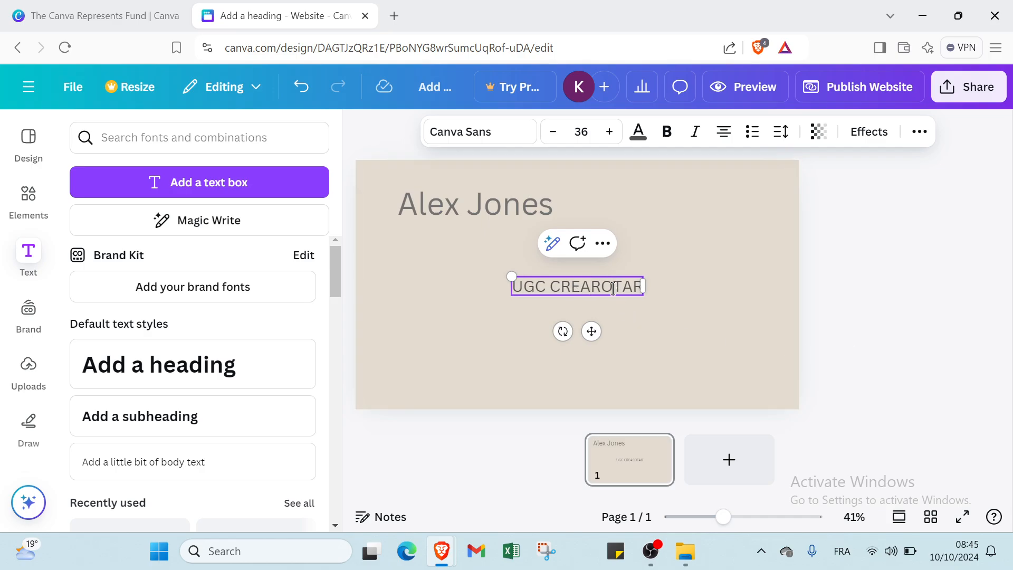
key(Delete)
key(Delete)
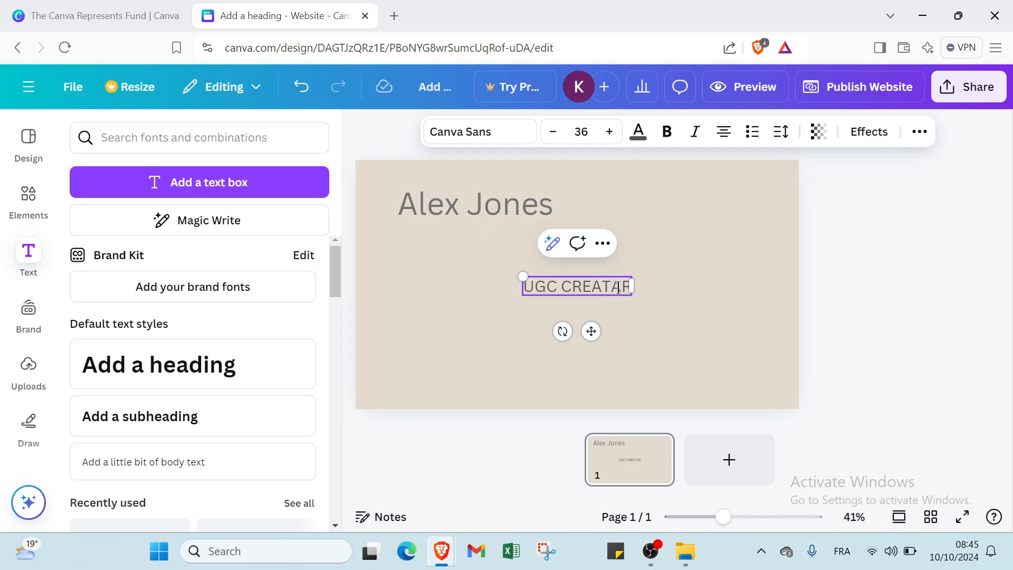
key(Delete)
text(O)
click(618, 342)
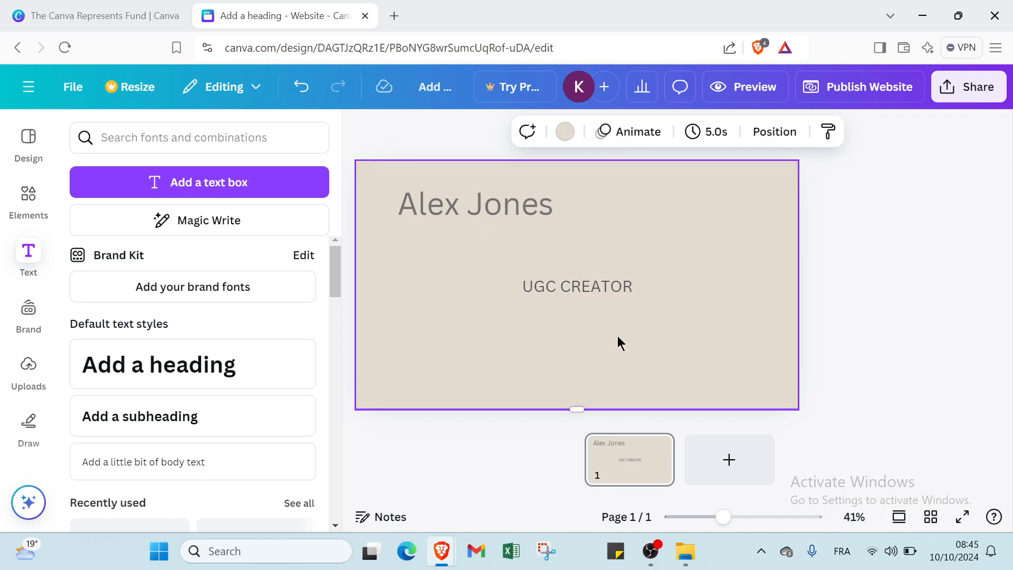
drag(606, 291, 505, 244)
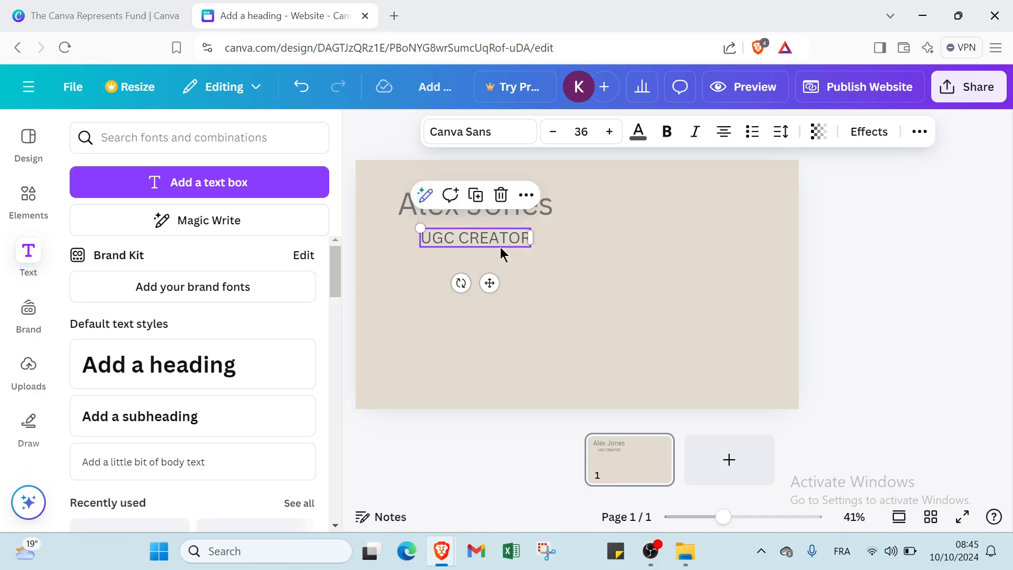
click(499, 244)
drag(419, 233, 410, 238)
click(574, 287)
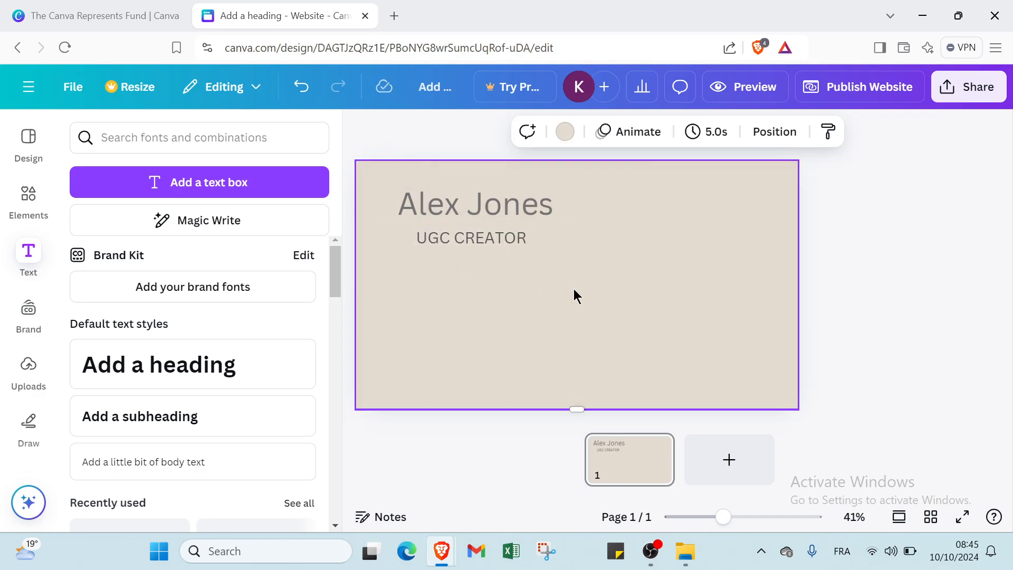
click(503, 232)
drag(503, 232, 506, 227)
click(598, 312)
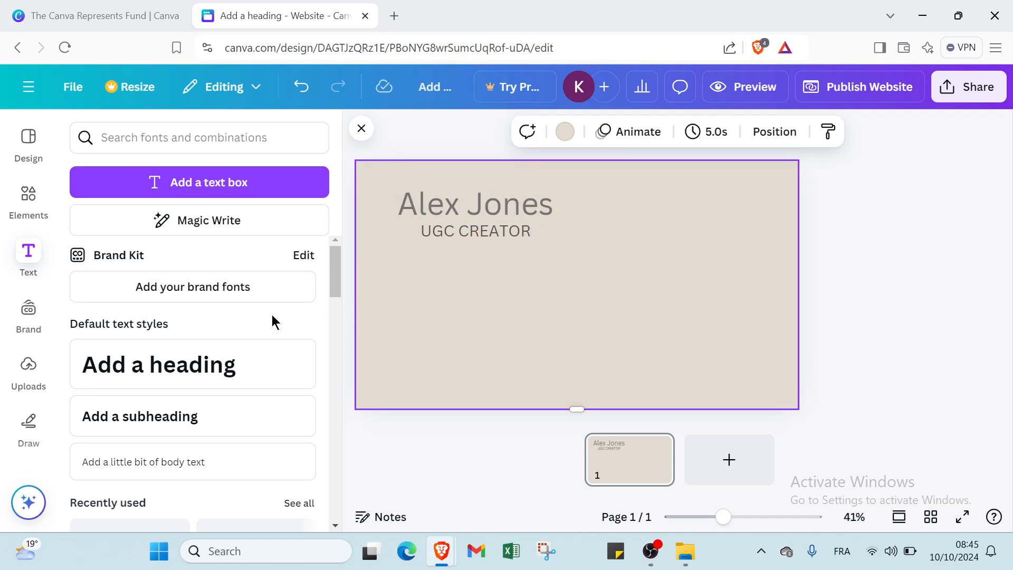
click(28, 312)
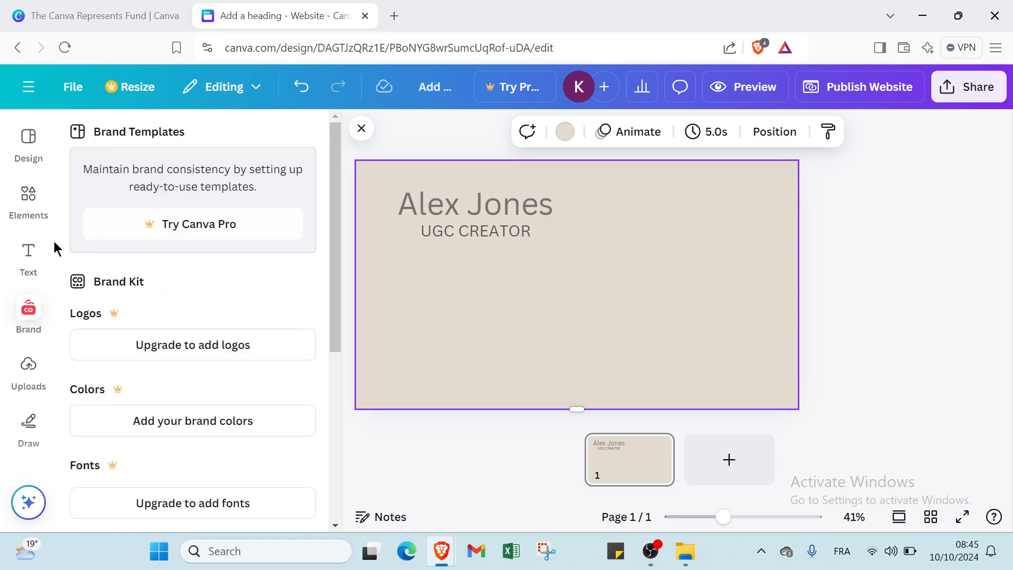
click(30, 211)
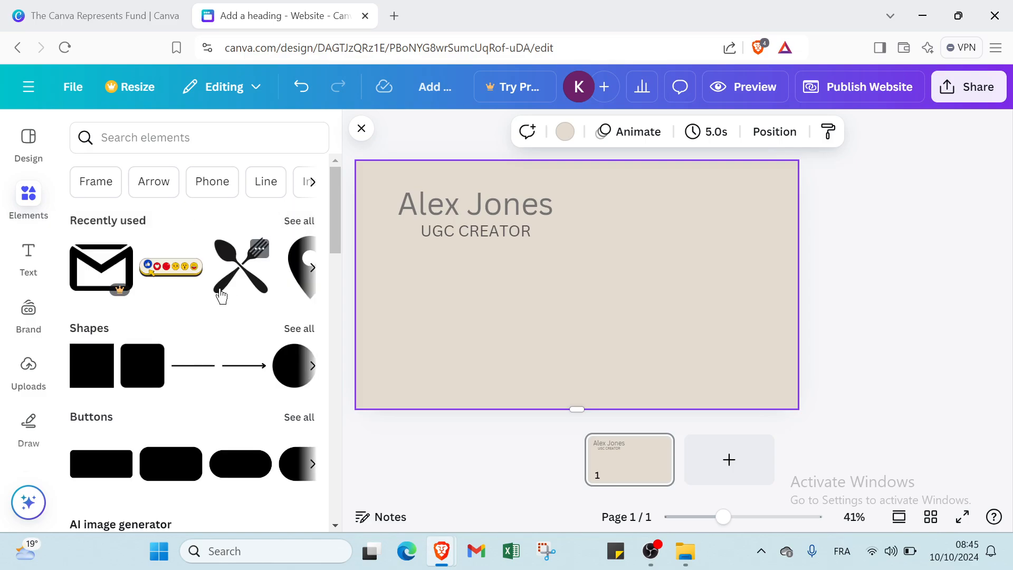
Step: Add the fork-and-spoon, emoji reaction bar and location pin graphics from recently used elements
click(258, 287)
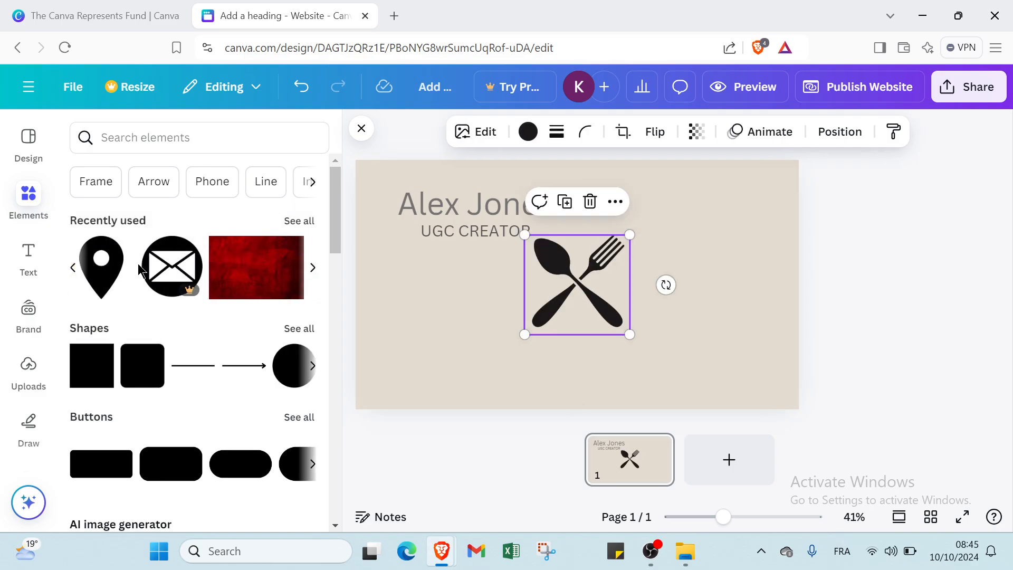
click(74, 268)
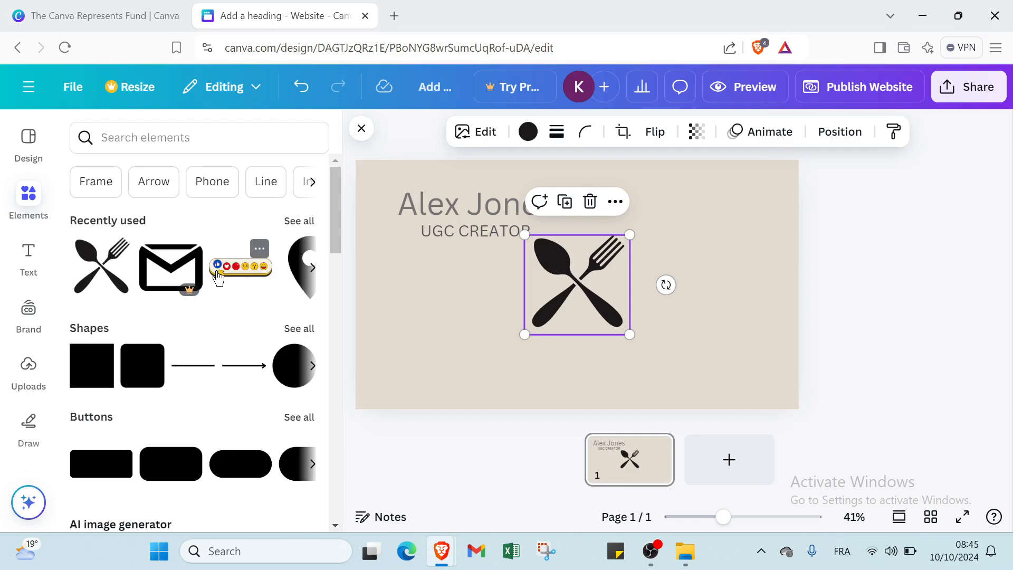
click(217, 277)
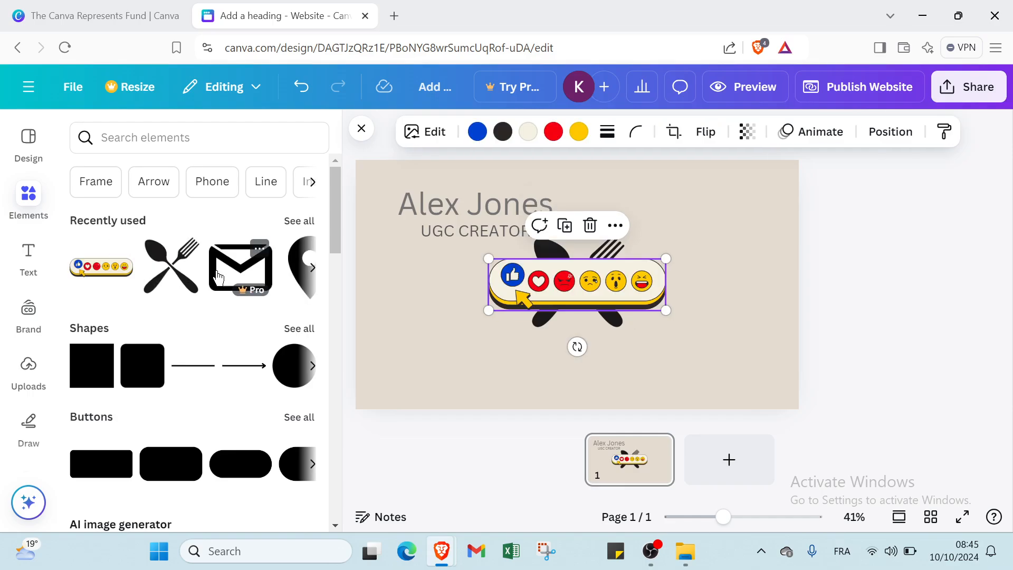
click(305, 269)
click(302, 274)
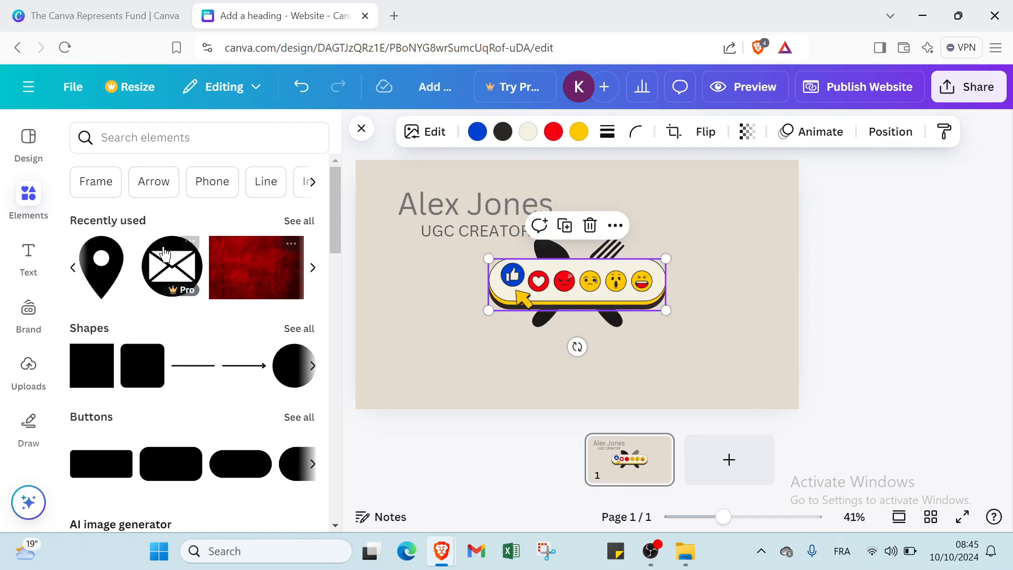
click(108, 279)
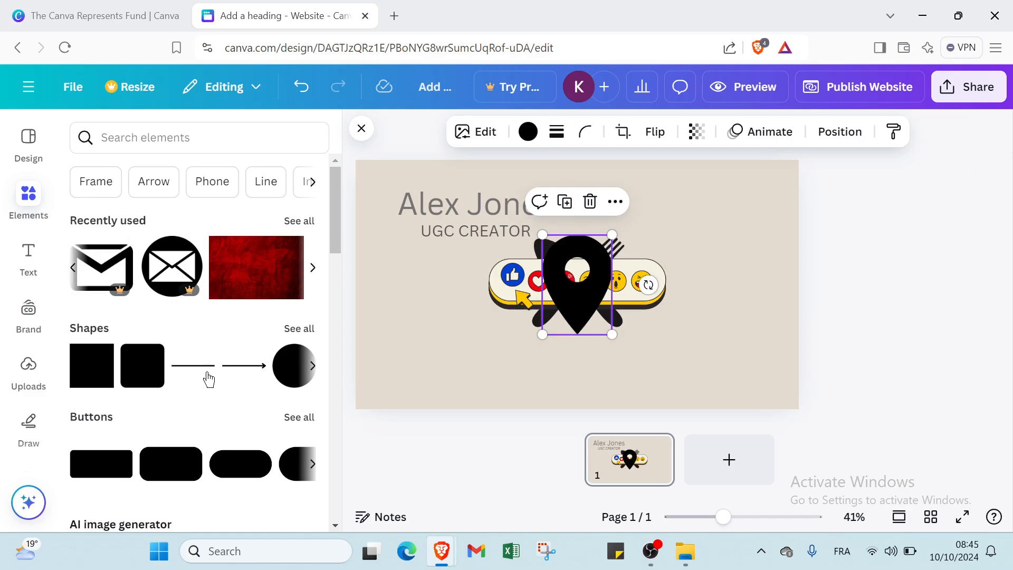
Step: Search elements for GMAIL, add the black envelope graphic, and shrink it toward the page bottom
click(132, 138)
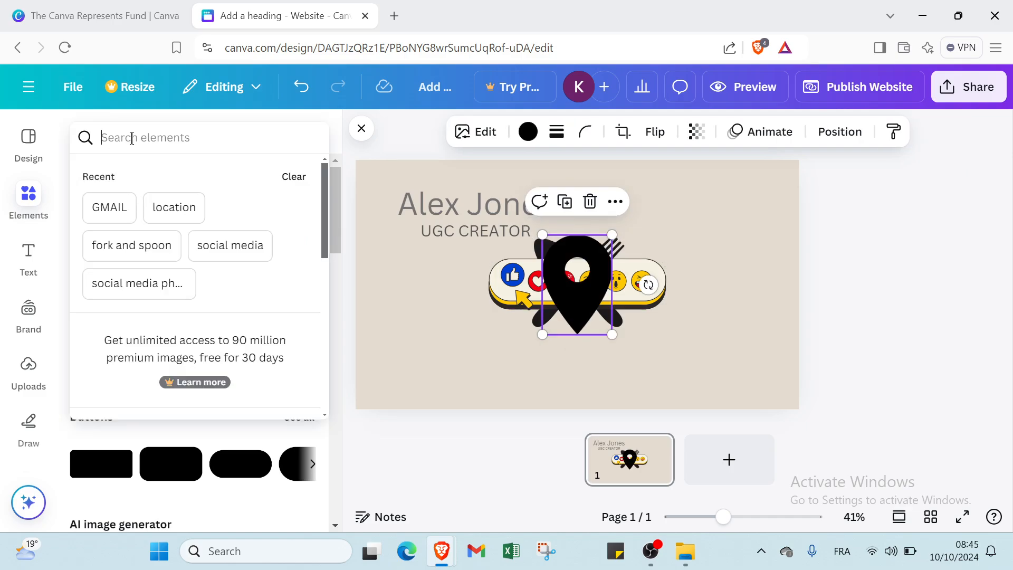
click(109, 207)
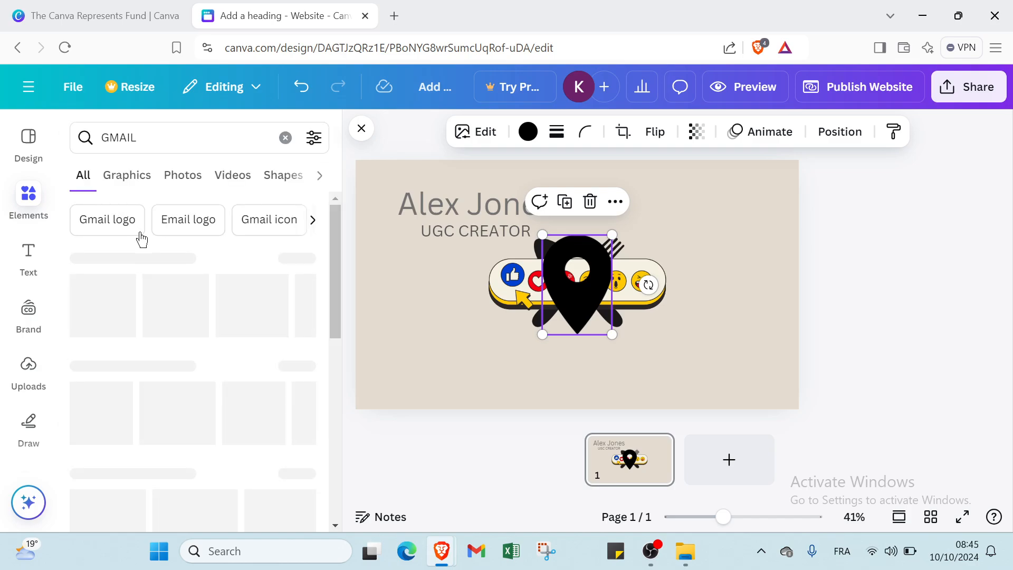
scroll(151, 290, down, 1)
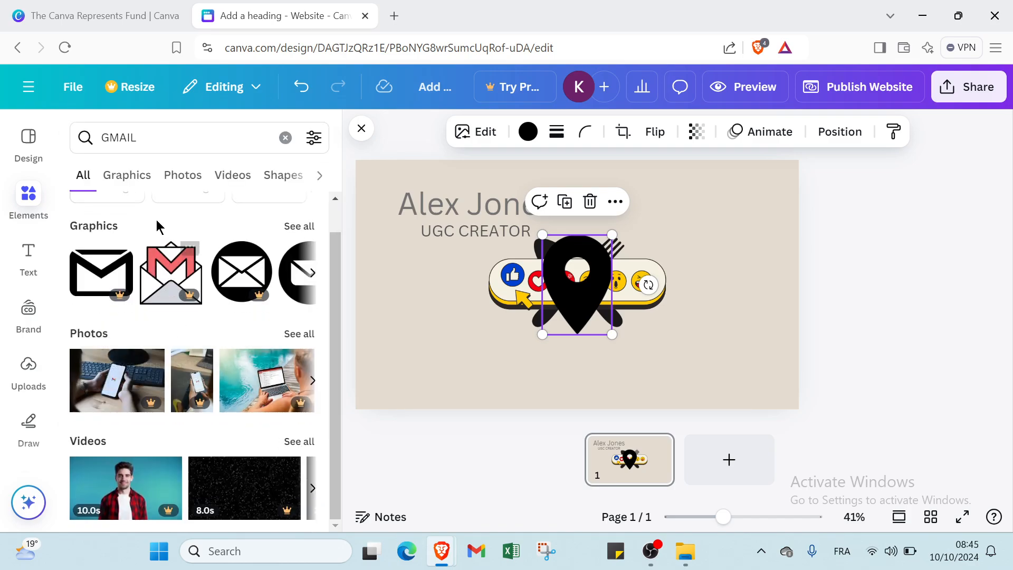
click(132, 172)
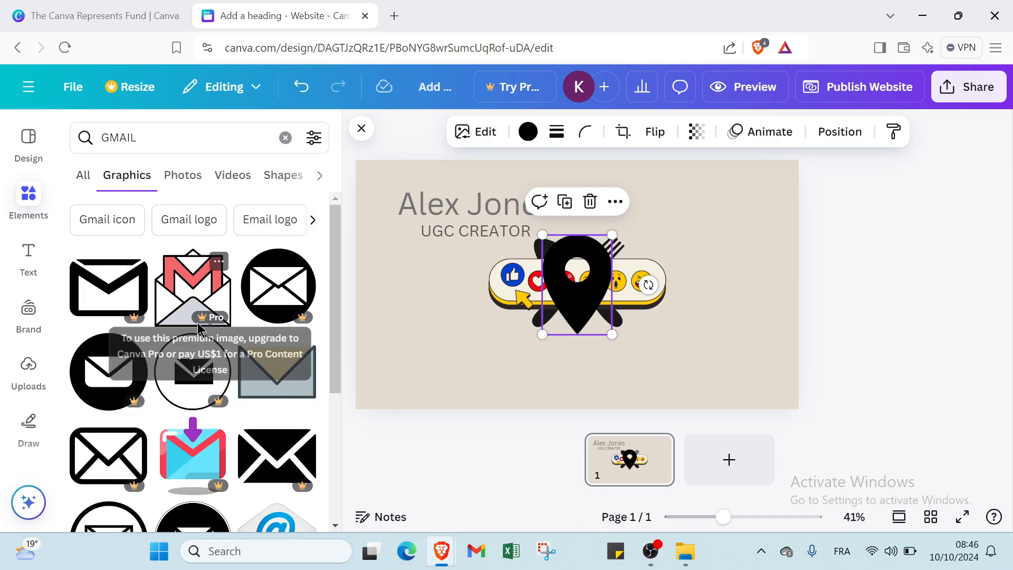
scroll(195, 333, down, 3)
scroll(196, 333, down, 5)
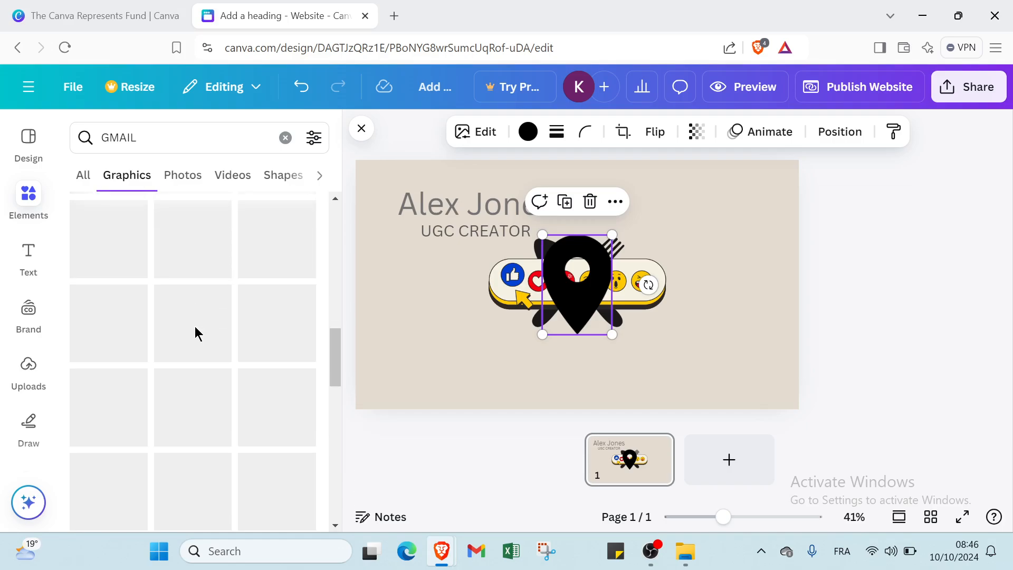
scroll(195, 333, down, 1)
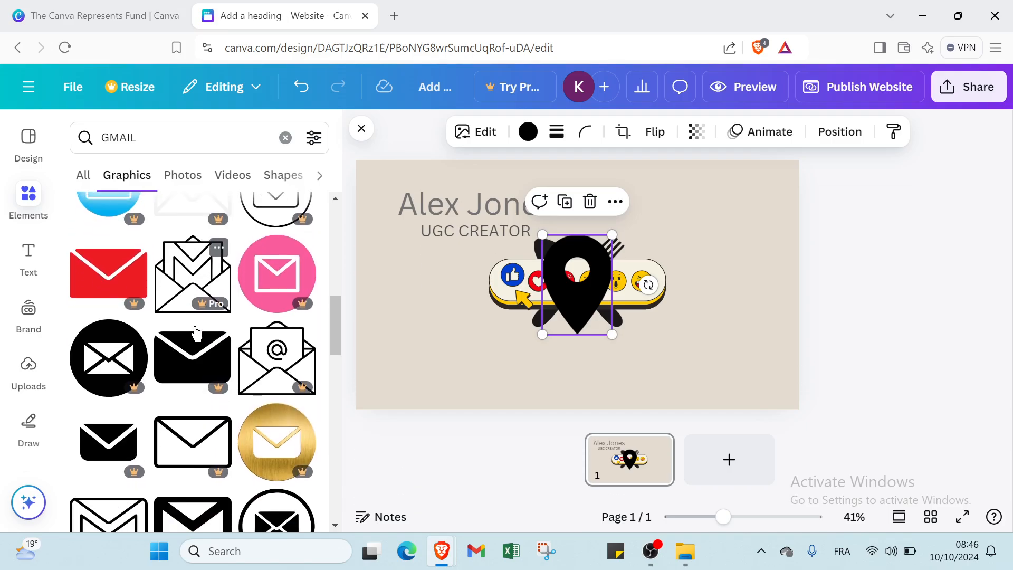
scroll(195, 333, down, 5)
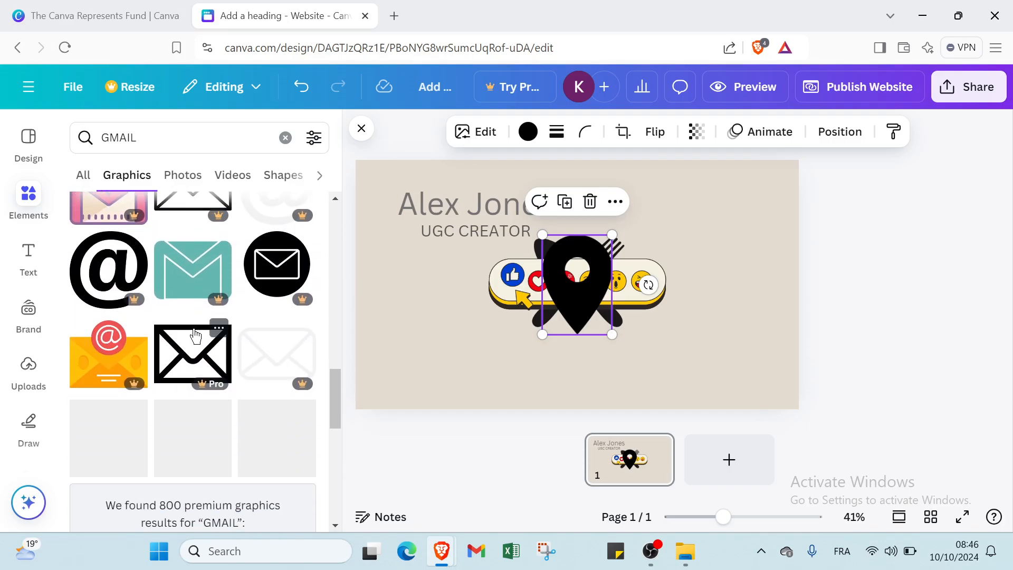
click(108, 413)
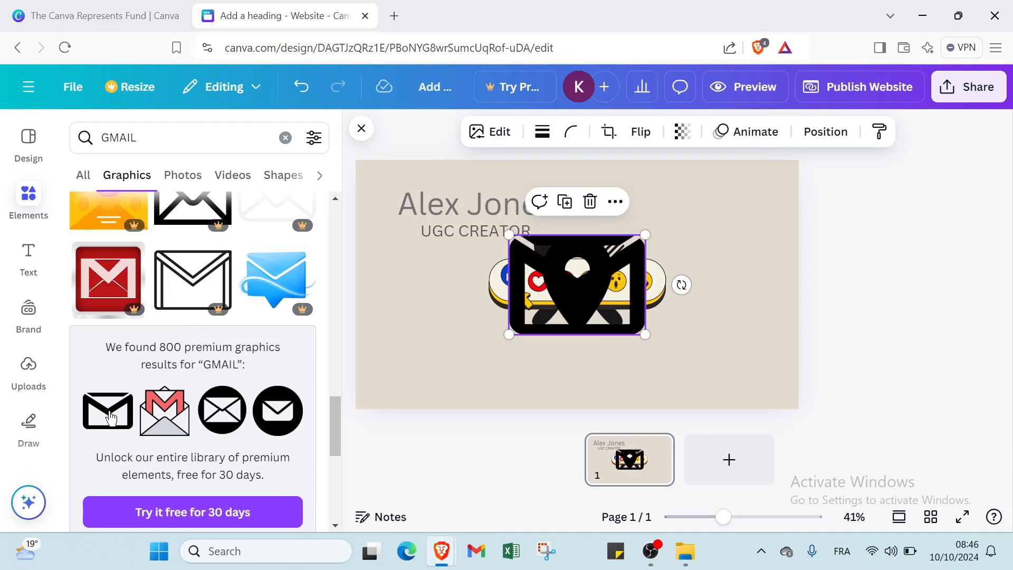
drag(606, 253, 617, 378)
Step: Shrink the location pin, emoji reaction bar and fork-and-spoon graphics to small sizes
click(601, 306)
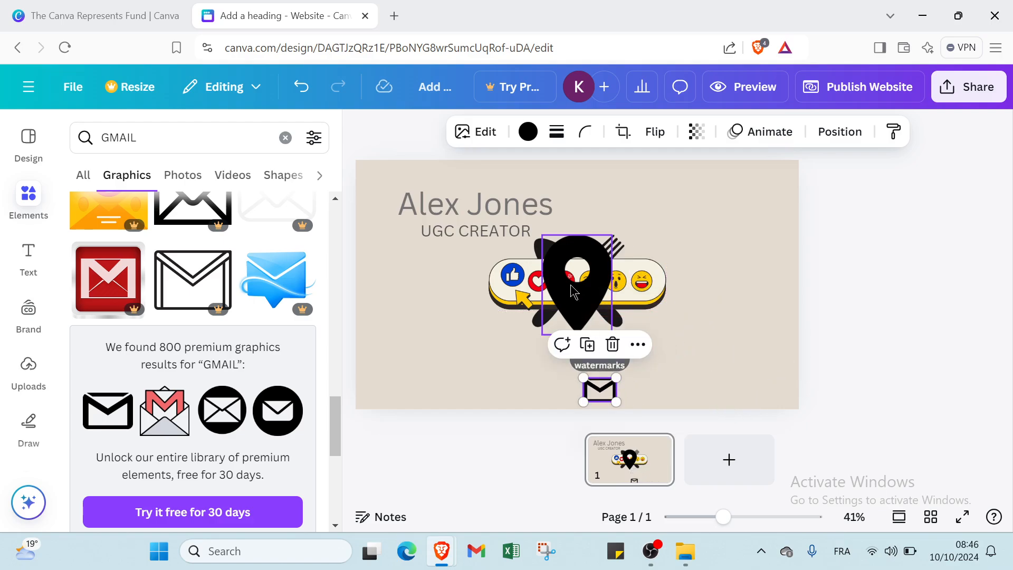
drag(614, 232, 523, 386)
click(549, 327)
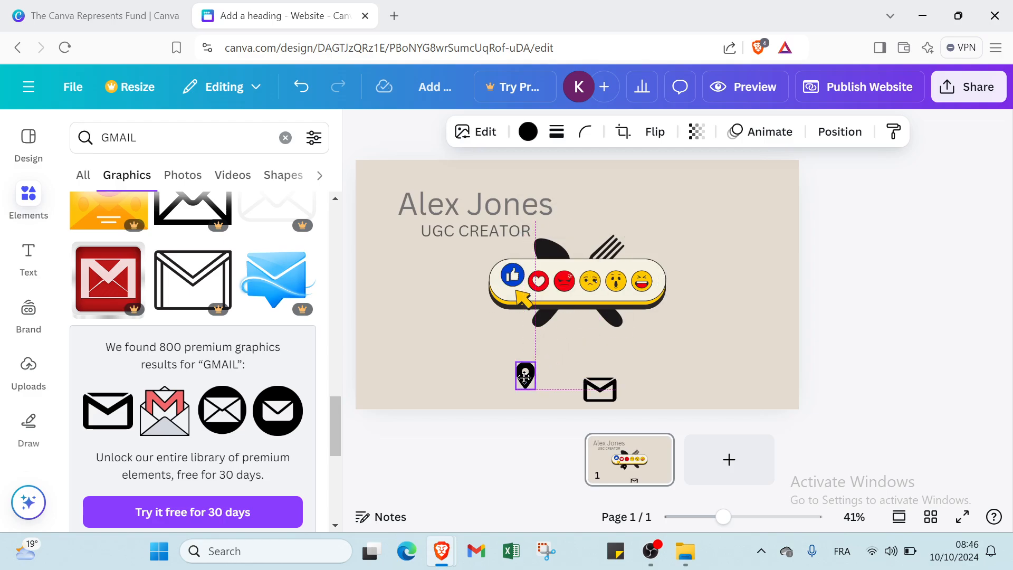
click(612, 275)
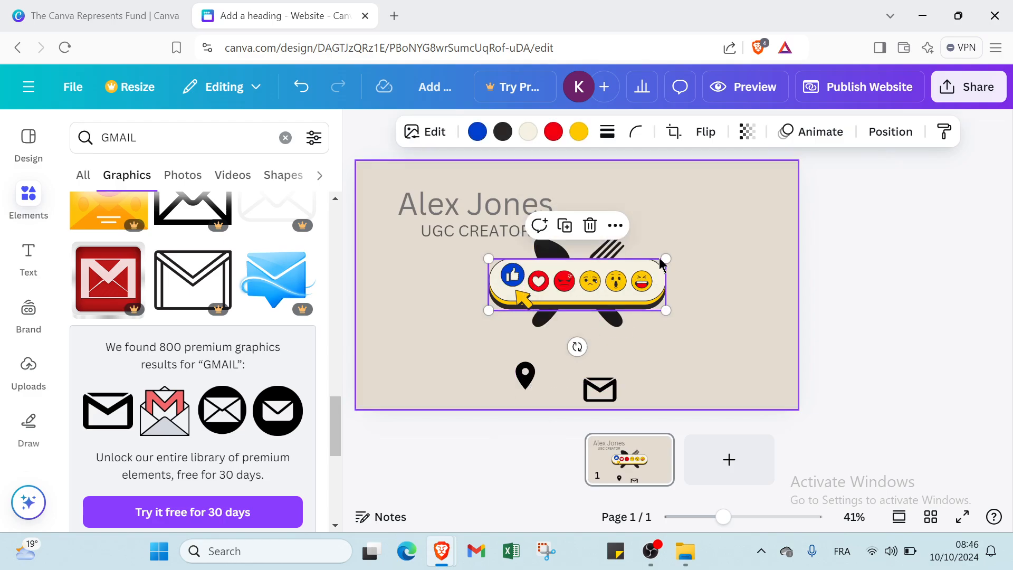
drag(665, 260, 464, 336)
click(606, 280)
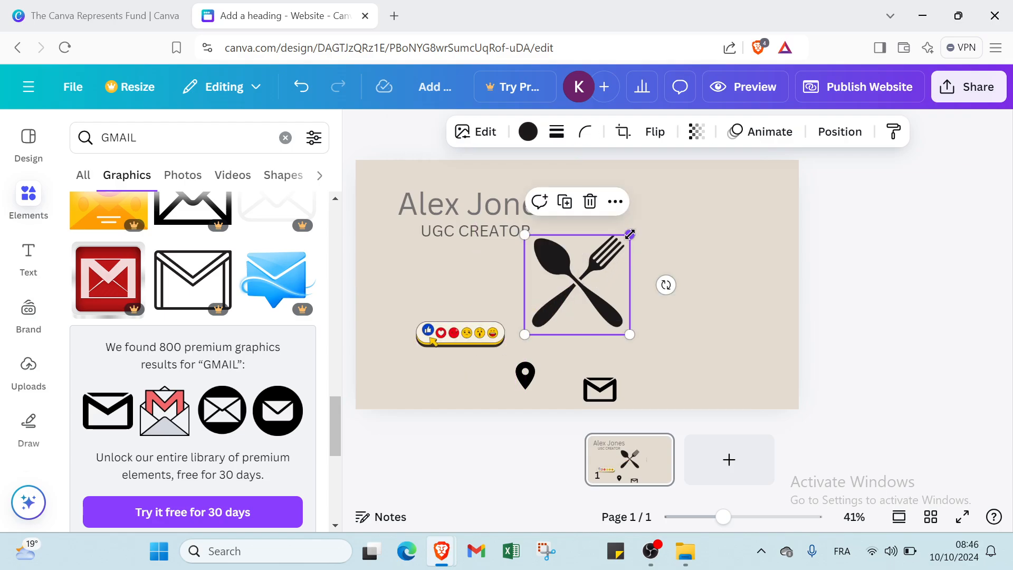
drag(632, 237, 571, 315)
Step: Stack fork-and-spoon, pin and envelope in a left column under UGC CREATOR, reaction bar below
drag(495, 331, 484, 363)
click(554, 328)
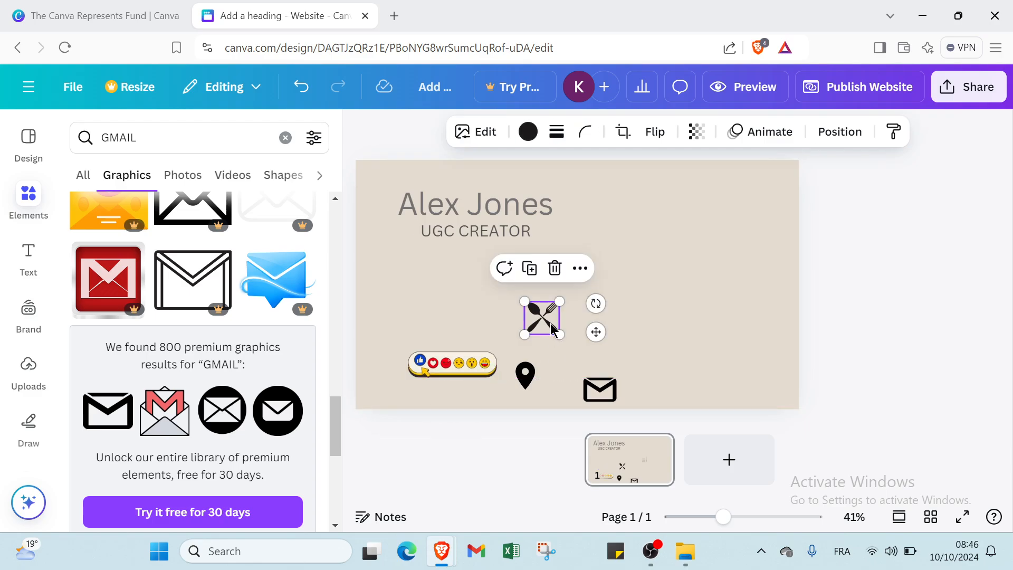
drag(553, 326, 434, 276)
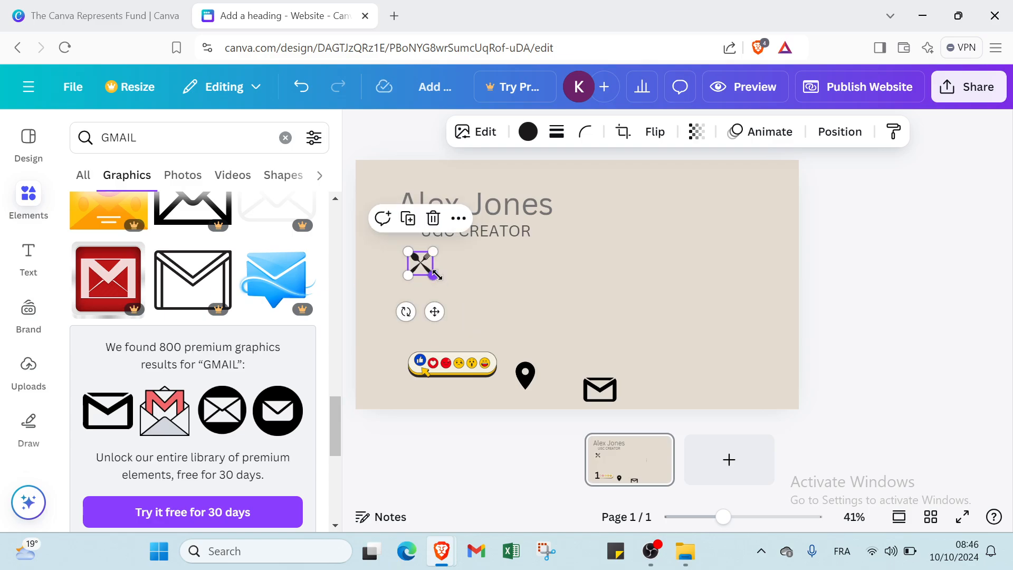
click(527, 383)
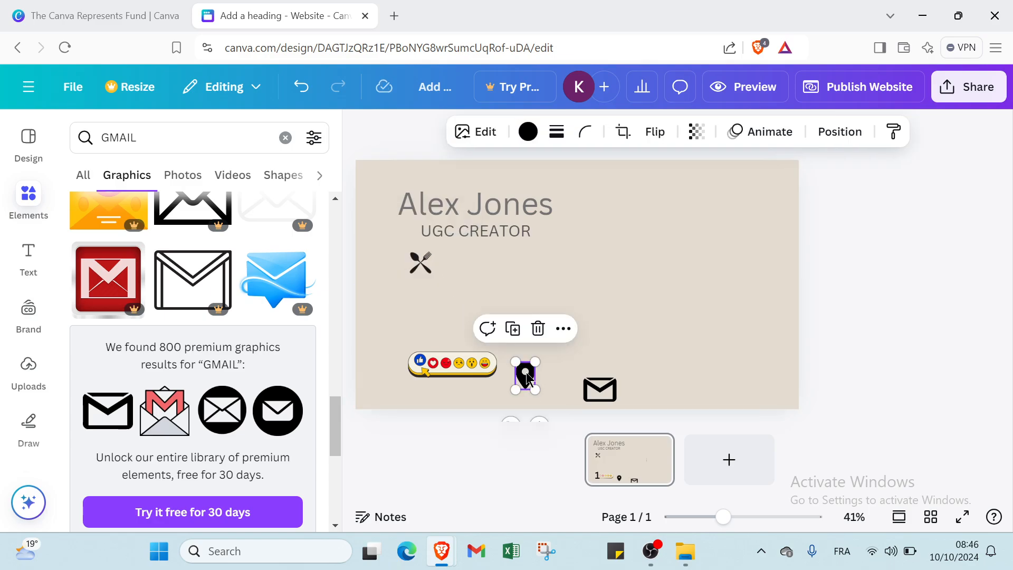
drag(528, 378, 422, 292)
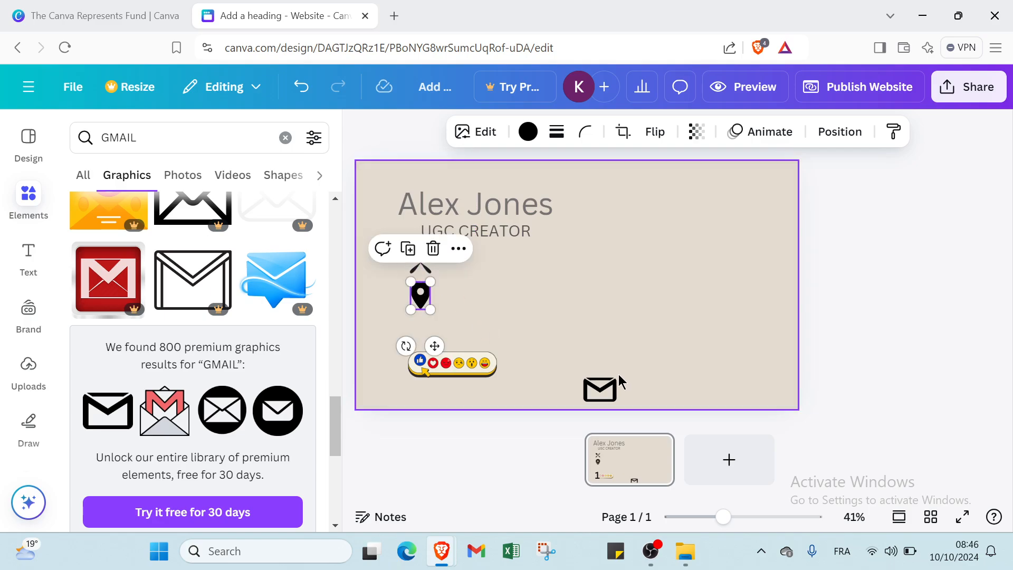
drag(612, 378, 436, 342)
click(505, 299)
click(432, 338)
click(481, 337)
click(457, 378)
drag(457, 378, 525, 363)
click(534, 362)
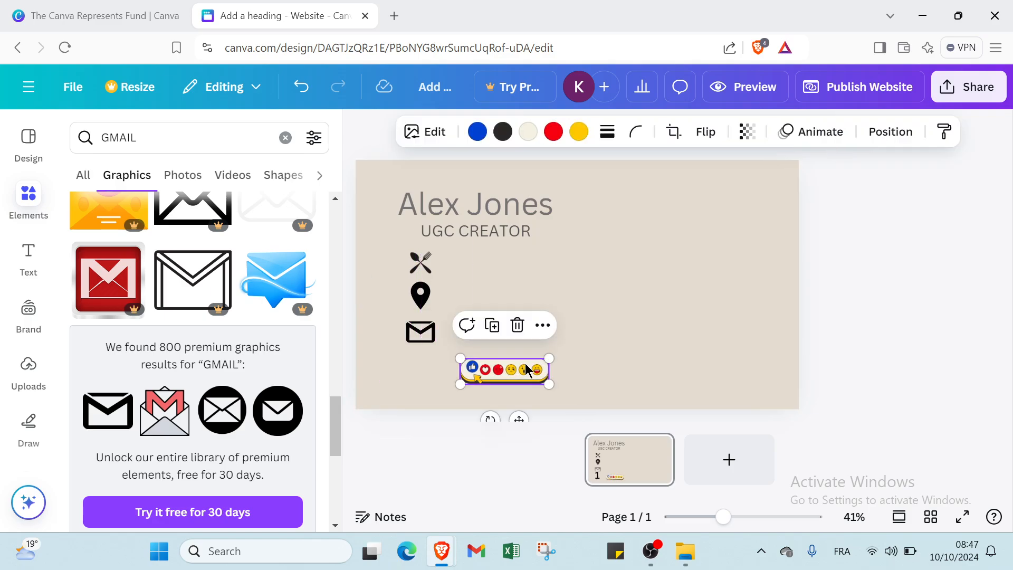
click(686, 287)
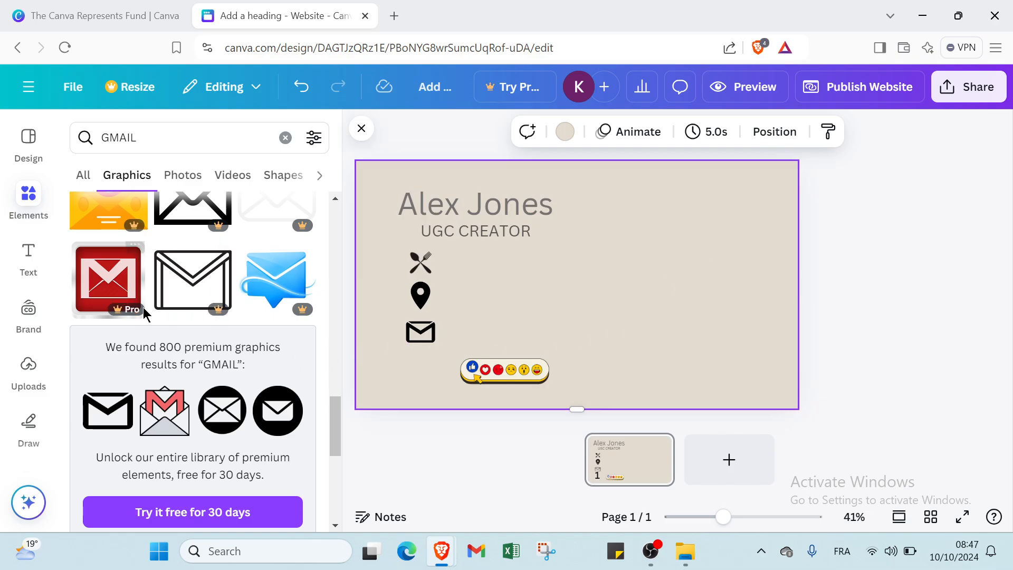
Step: Add a body text line reading TWIST FAST FOOD and place it beside the fork-and-spoon icon
click(25, 373)
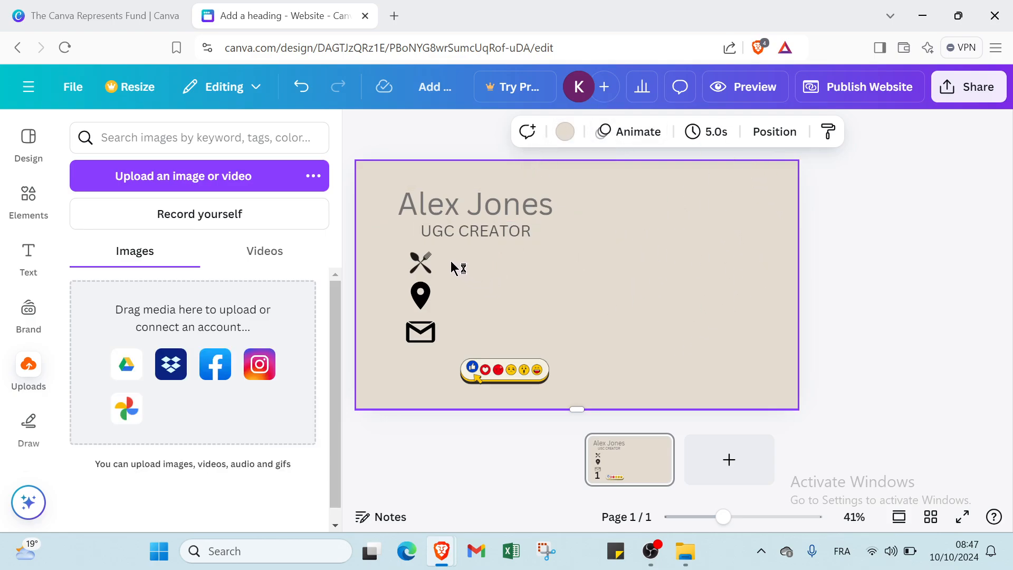
click(38, 264)
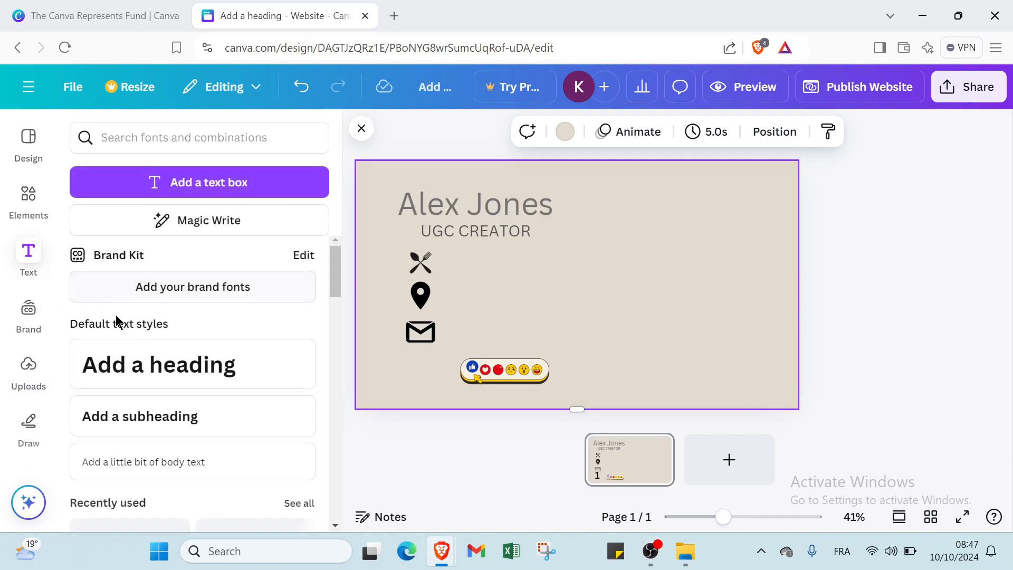
click(154, 460)
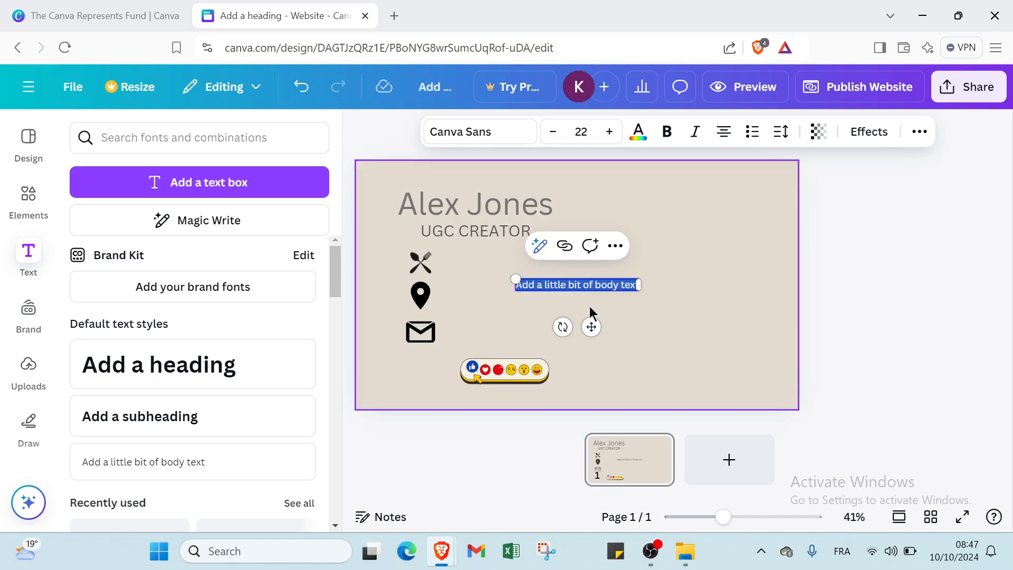
text(M)
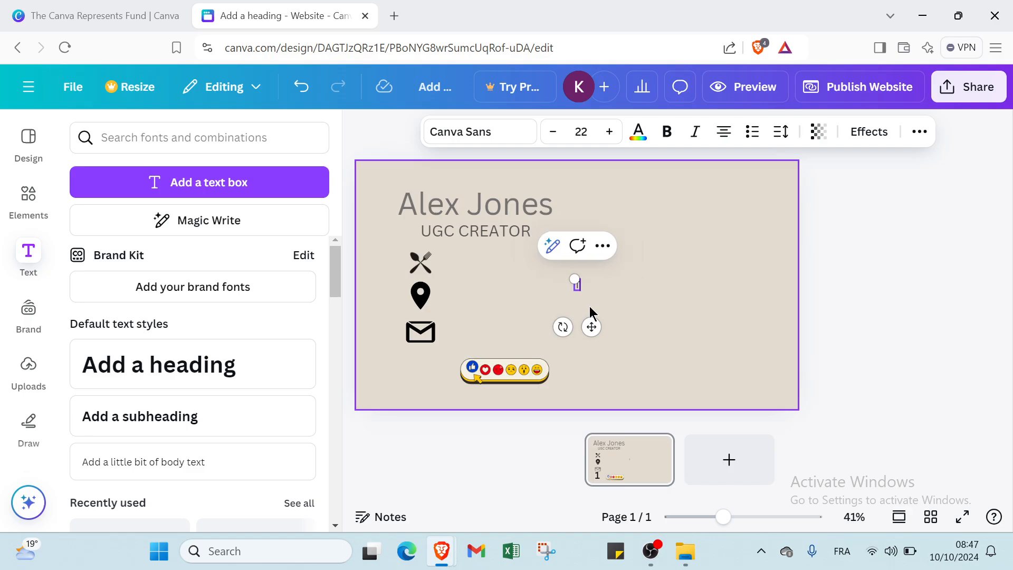
text(IST FAST FOOD)
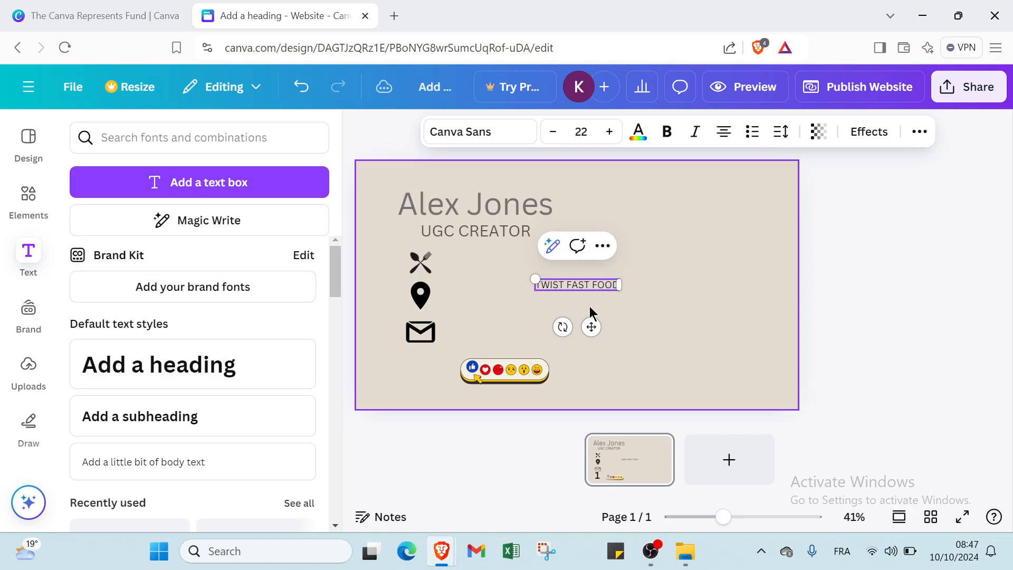
key(Return)
key(BackSpace)
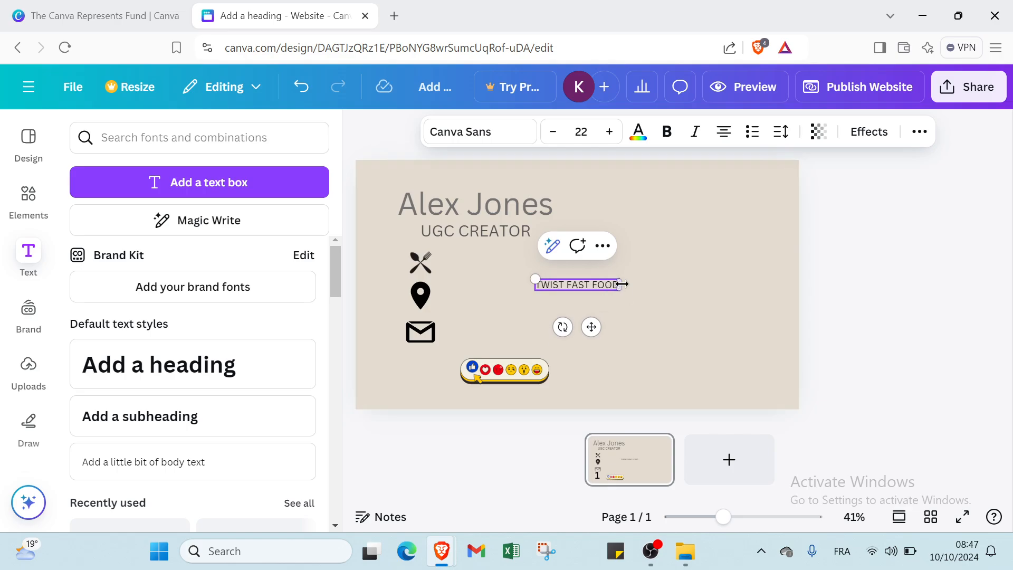
click(658, 285)
drag(574, 287, 497, 258)
click(488, 298)
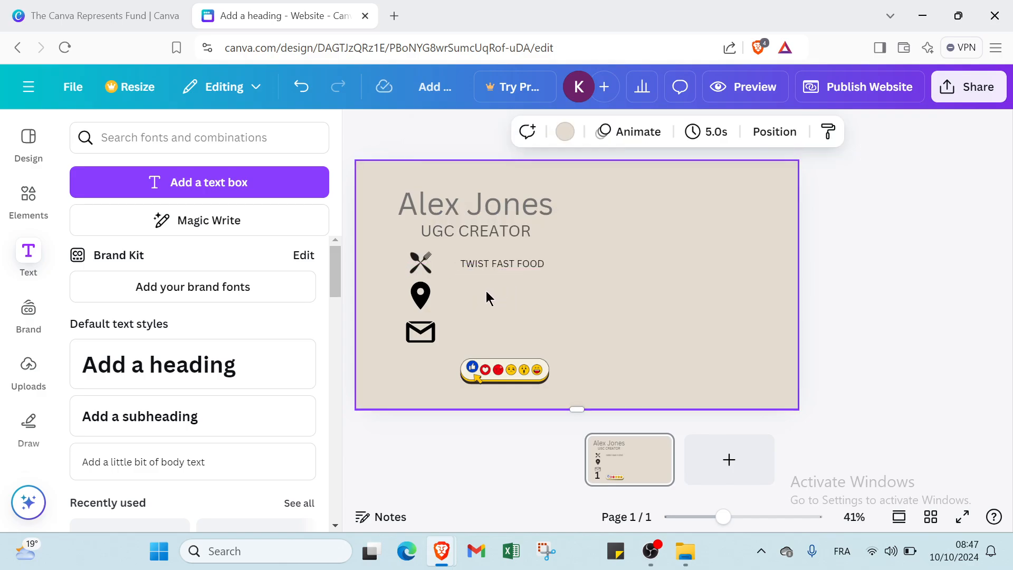
Step: Add a NEW YORK body text label beside the location pin, then add another body text box below it
click(228, 469)
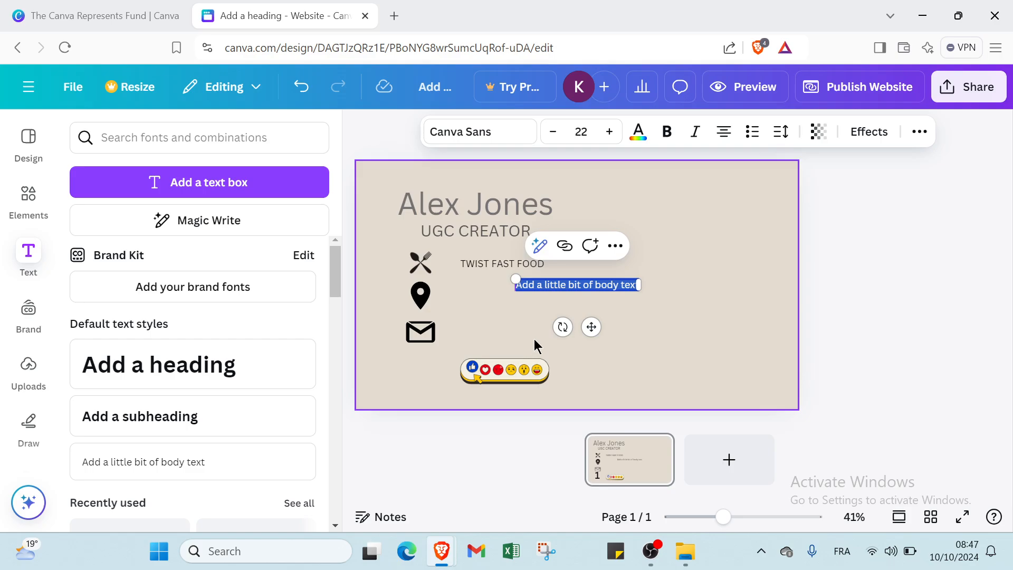
text(NEW)
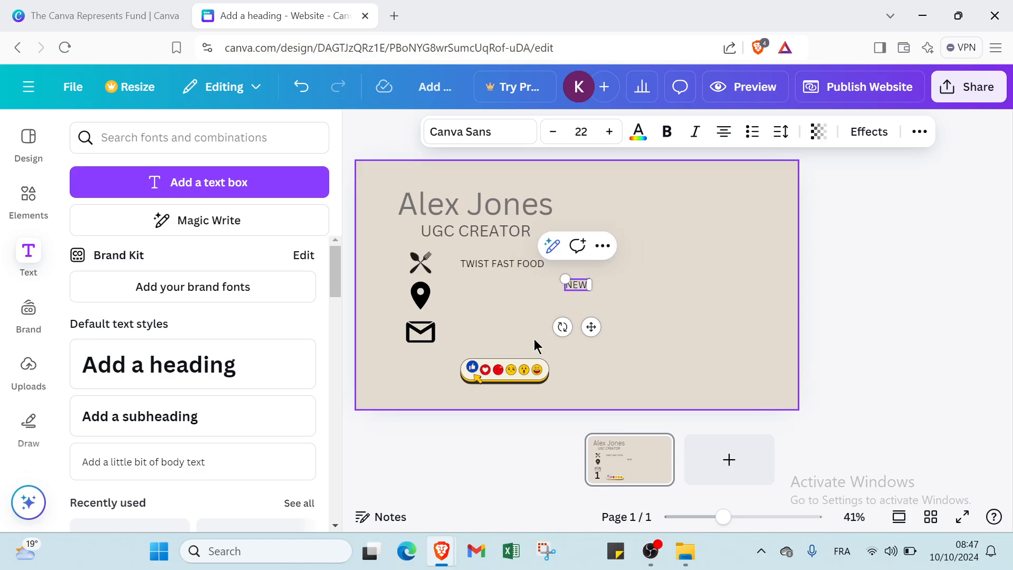
text( YORK)
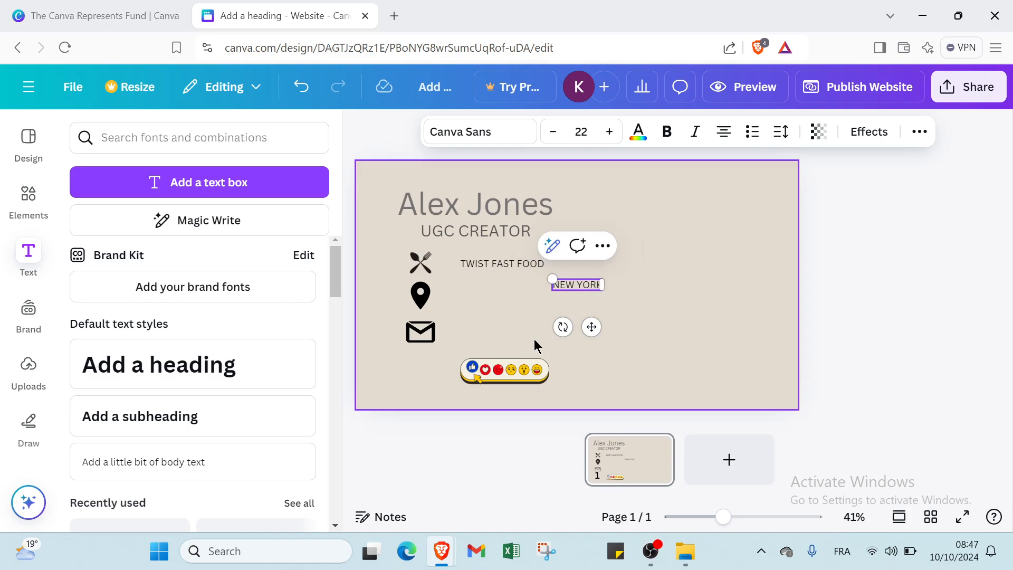
drag(582, 287, 508, 297)
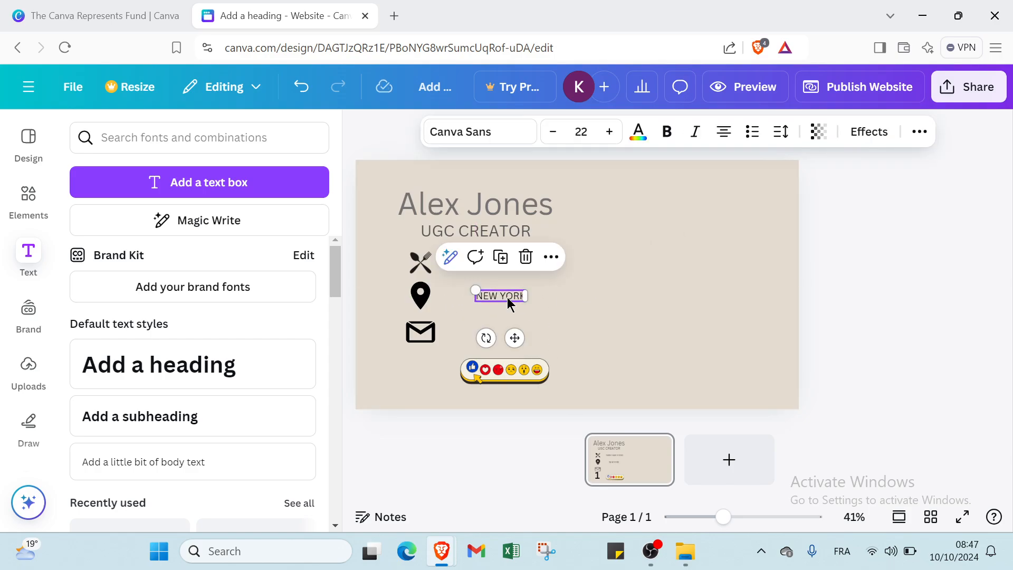
click(214, 468)
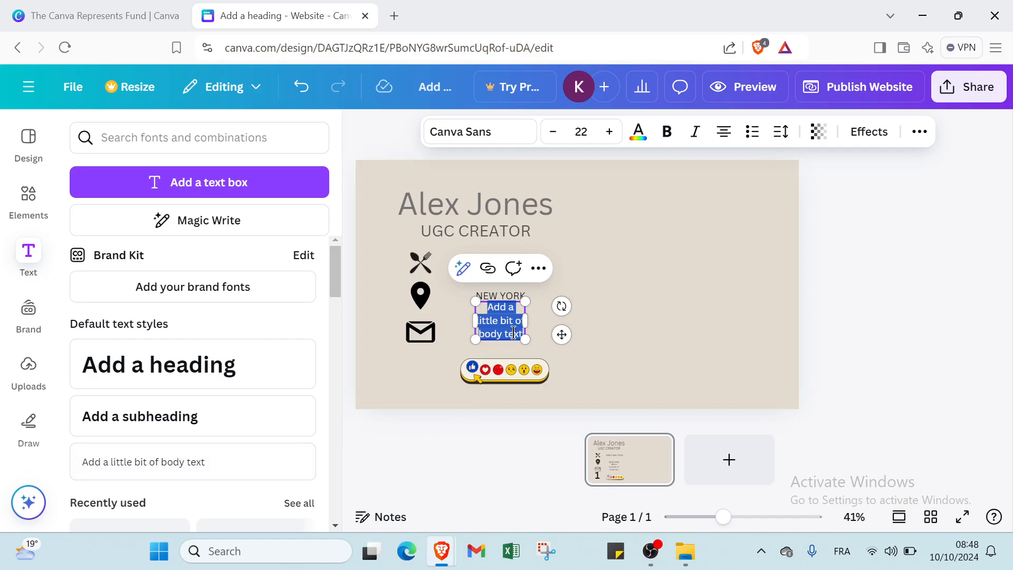
Step: Replace the placeholder with the contact e-mail address and resize the text box by its corner handles
key(BackSpace)
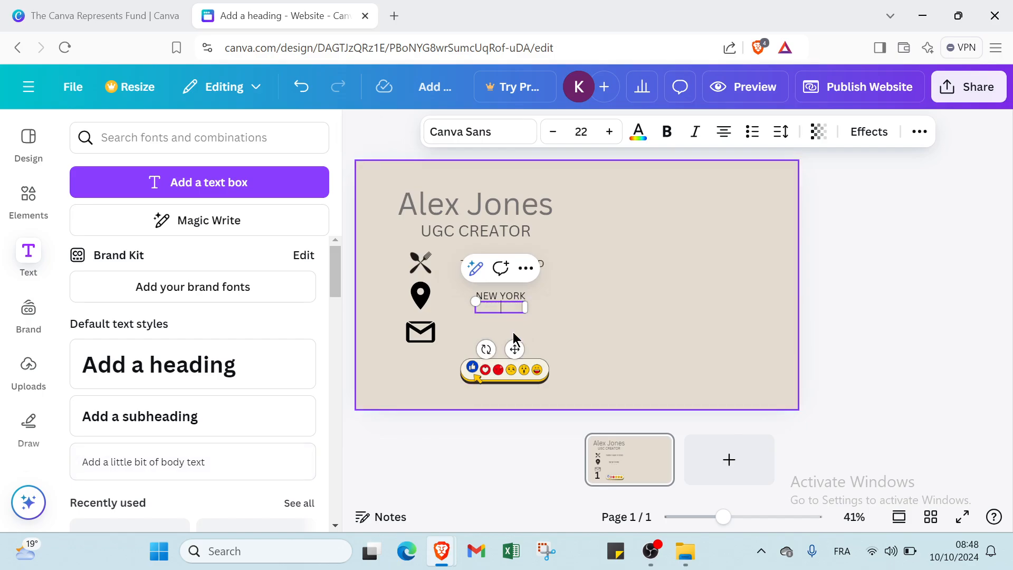
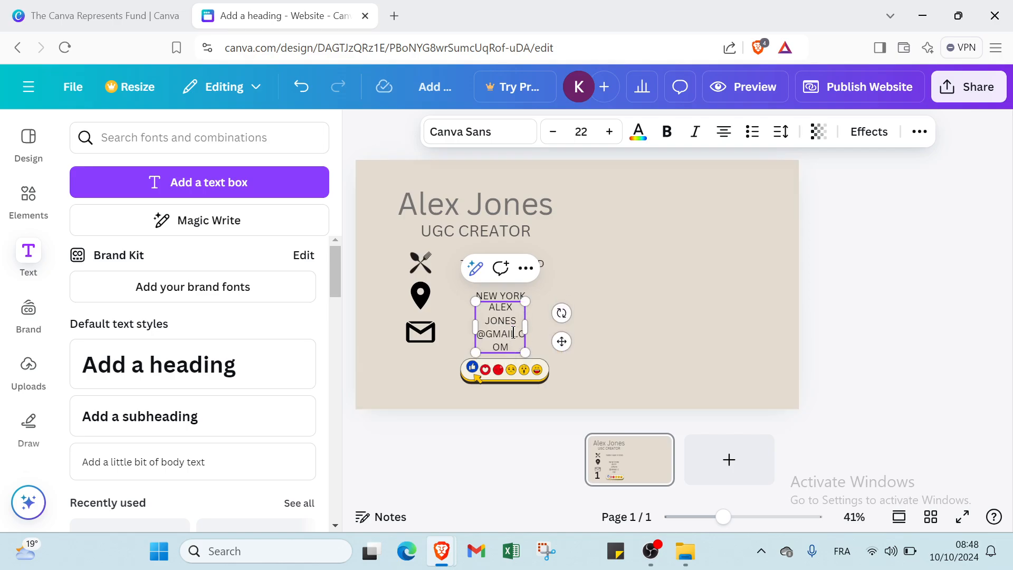
click(648, 301)
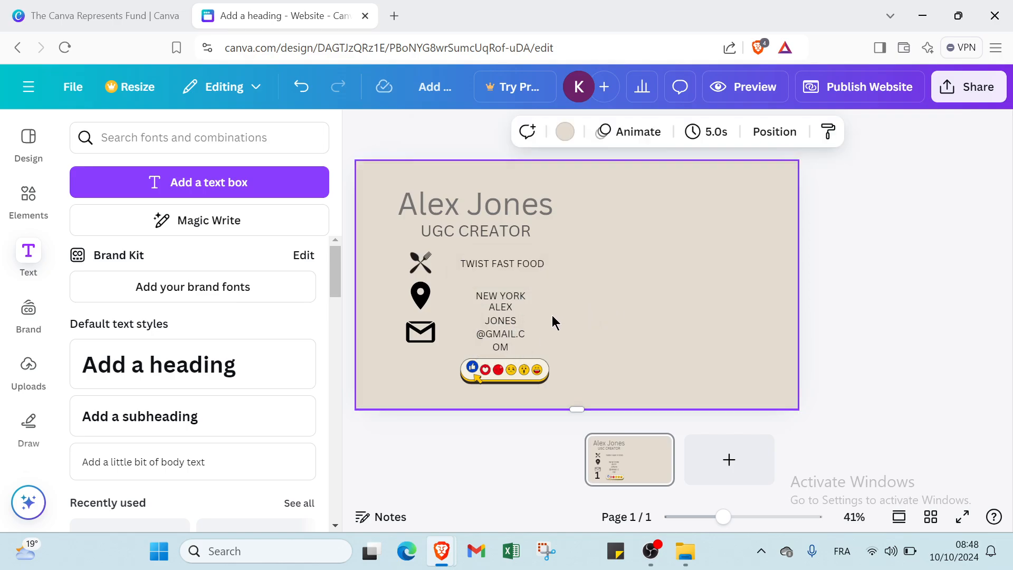
click(516, 338)
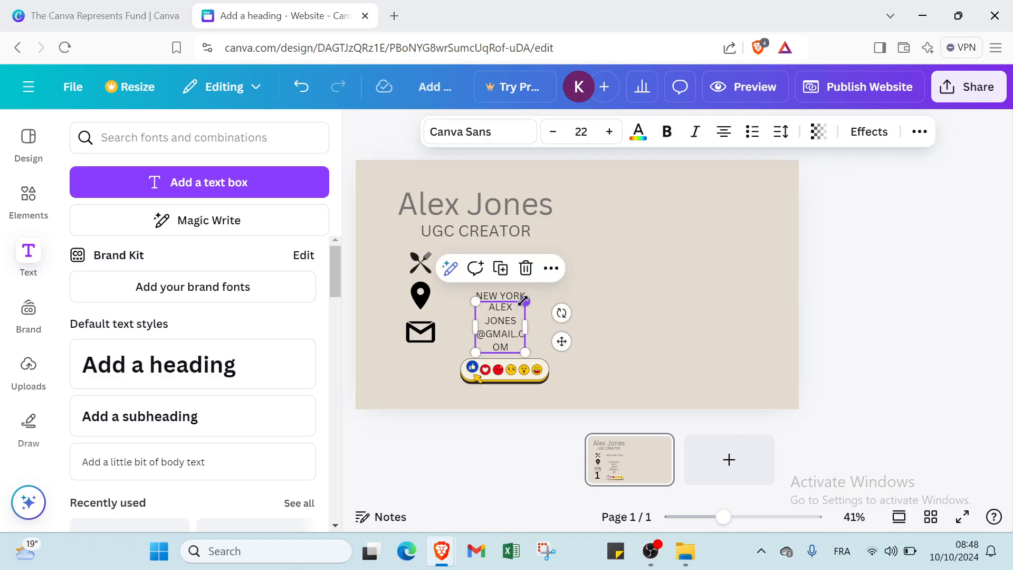
drag(526, 302, 550, 338)
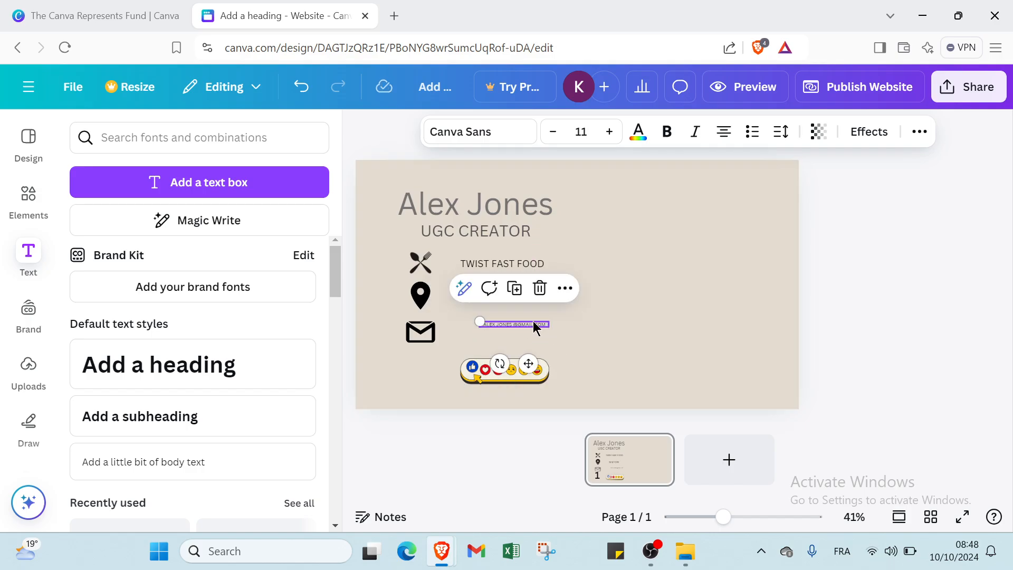
click(533, 320)
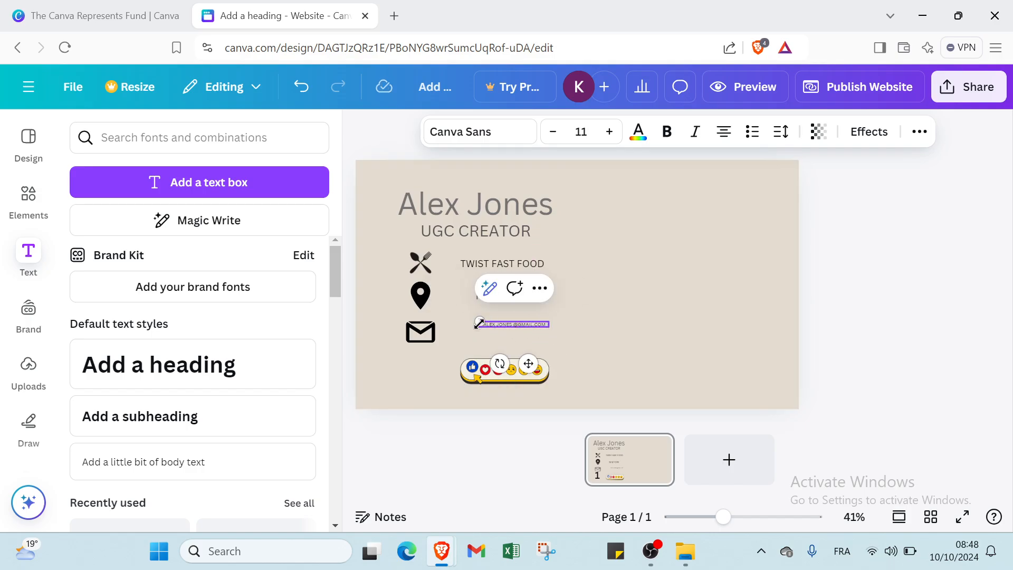
drag(479, 324, 471, 344)
click(518, 318)
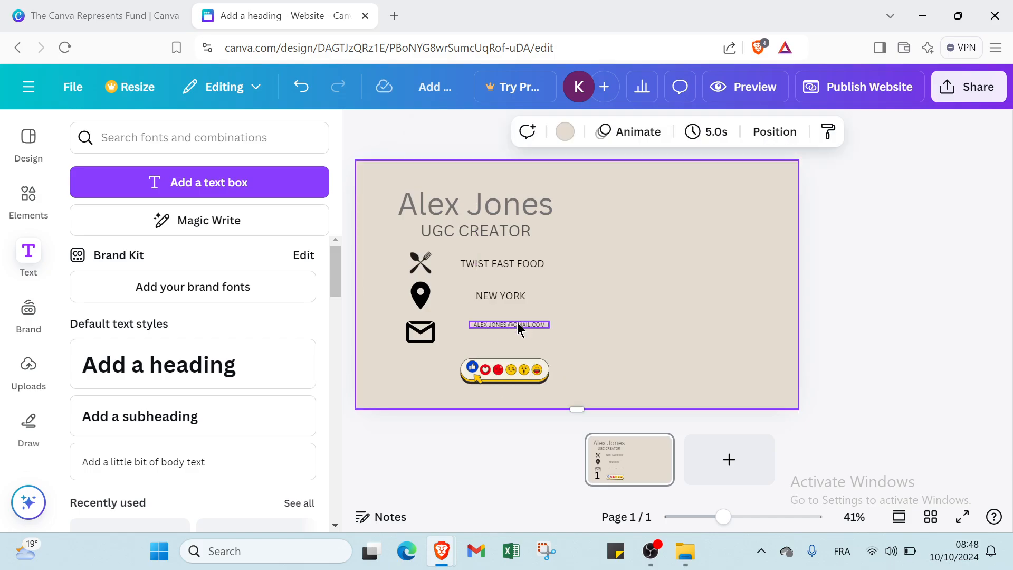
click(515, 325)
click(506, 327)
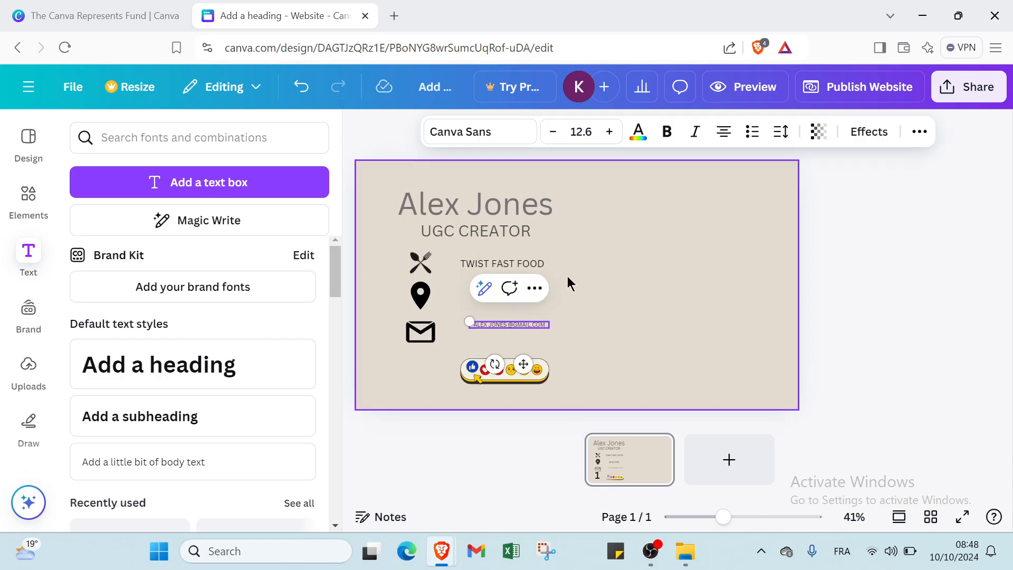
Step: Set the e-mail font size to 17.6 and widen the box so it fits on one line
click(609, 133)
click(609, 133)
click(609, 133)
click(609, 133)
click(609, 133)
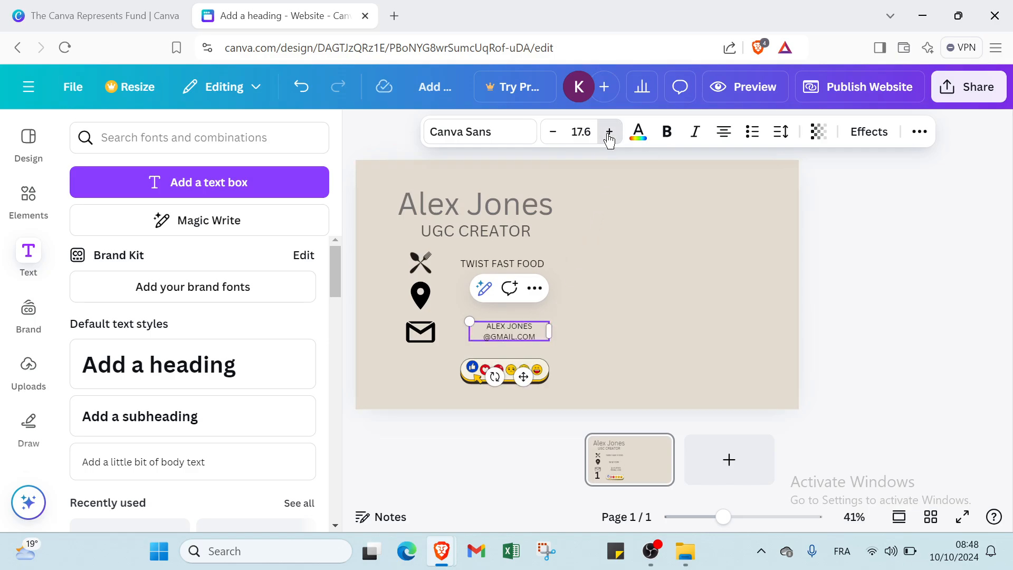
click(609, 133)
click(553, 132)
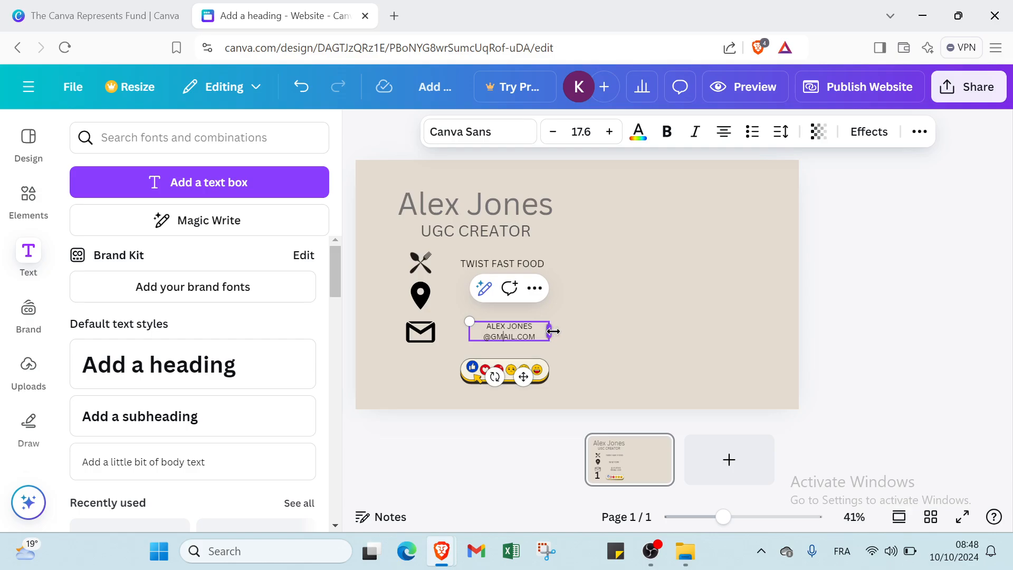
drag(552, 332, 521, 333)
click(541, 347)
click(572, 342)
click(659, 303)
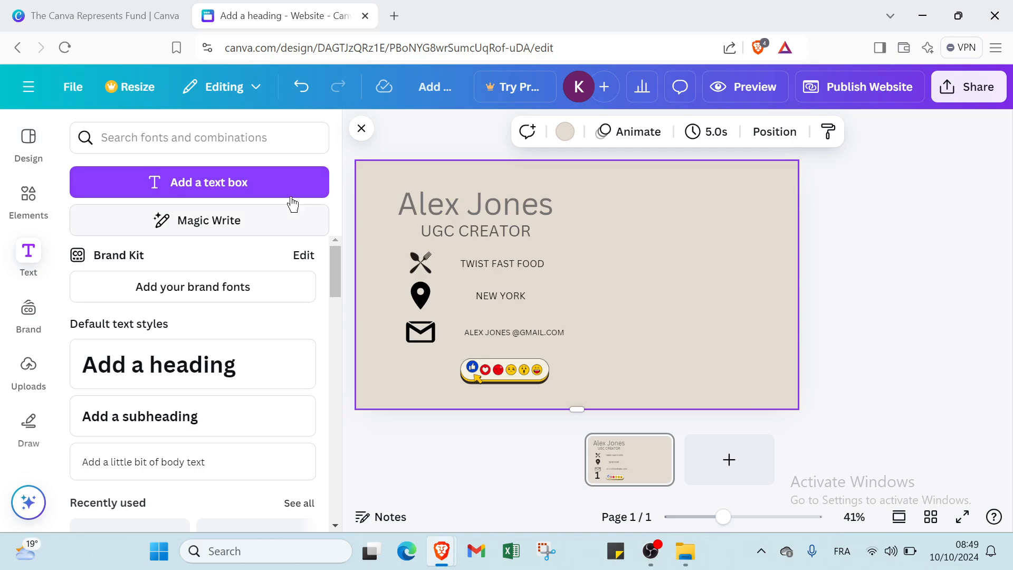
Step: Try white and coral red as the page background colour
click(565, 131)
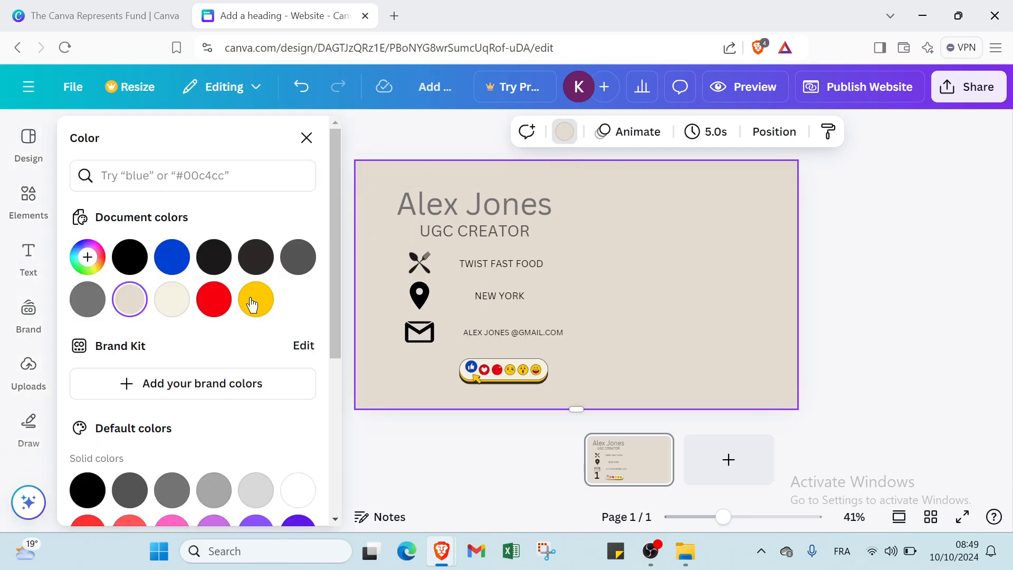
scroll(179, 331, down, 2)
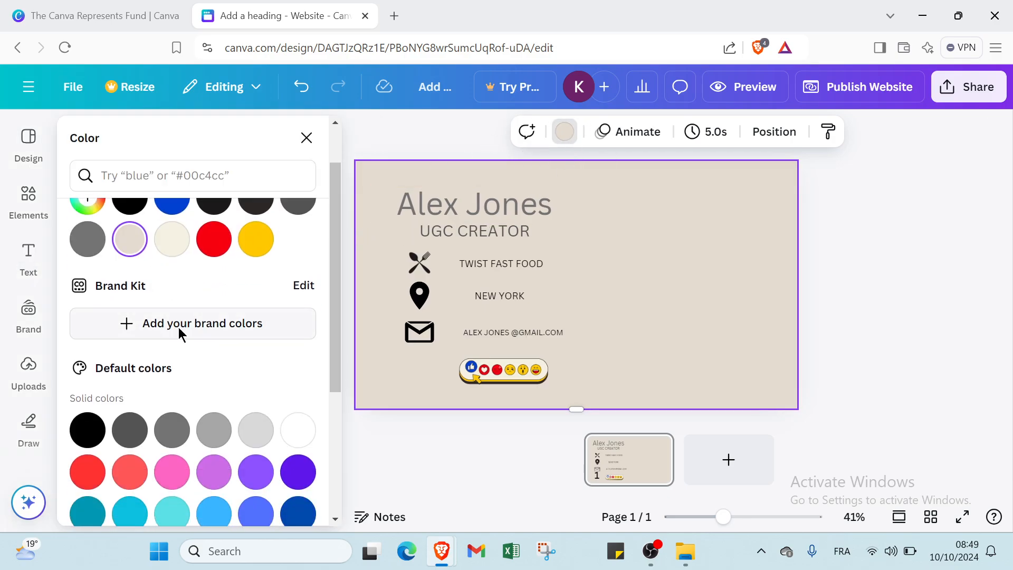
click(285, 390)
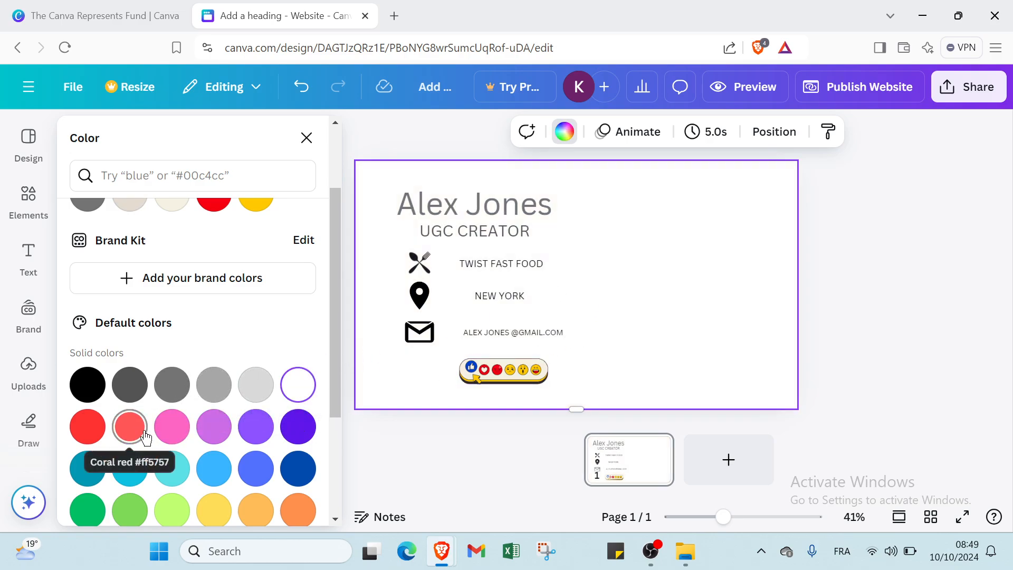
click(129, 426)
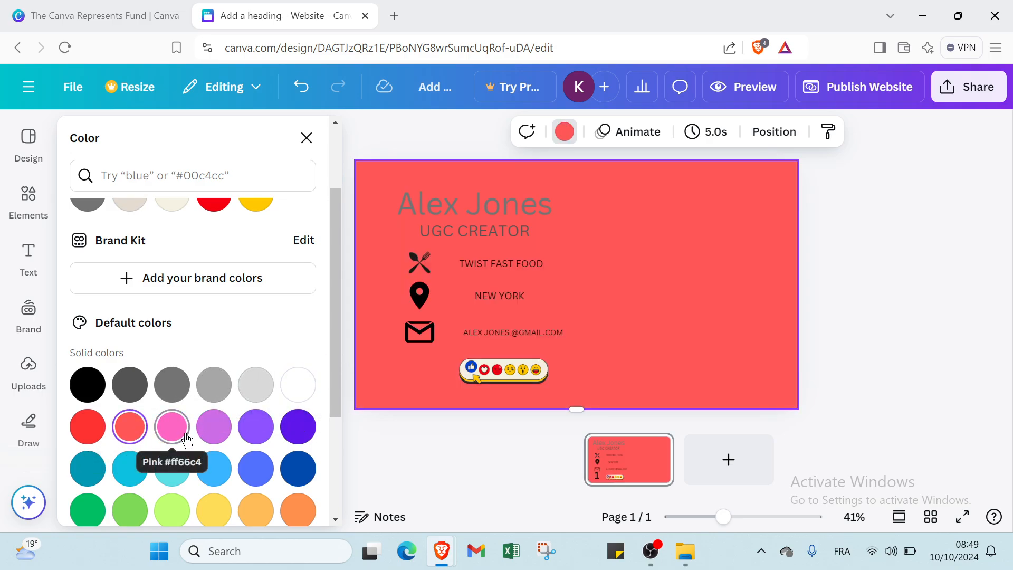
scroll(163, 402, up, 2)
Step: Set a custom page background colour of olive green #A6B812
click(87, 257)
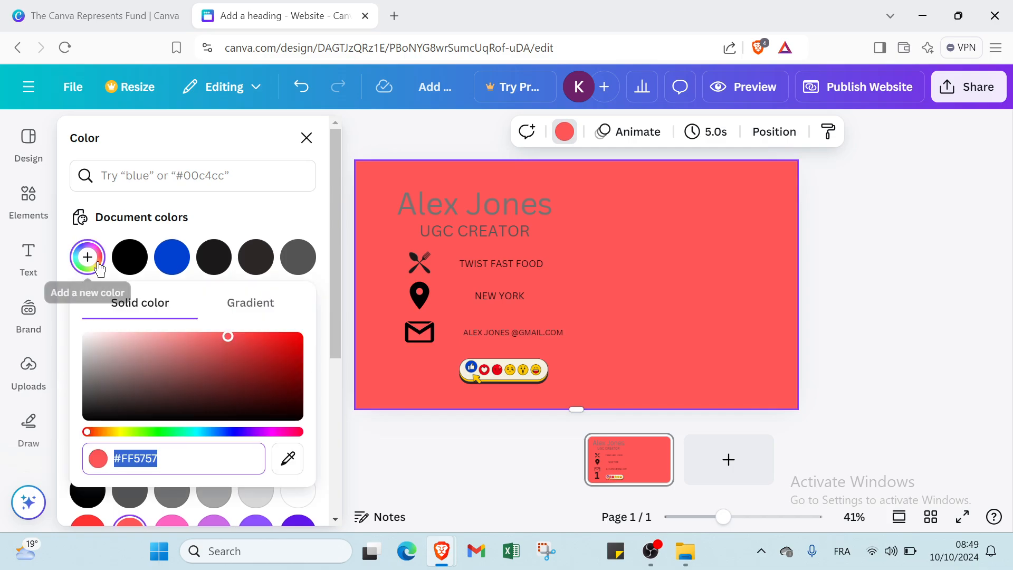
click(166, 358)
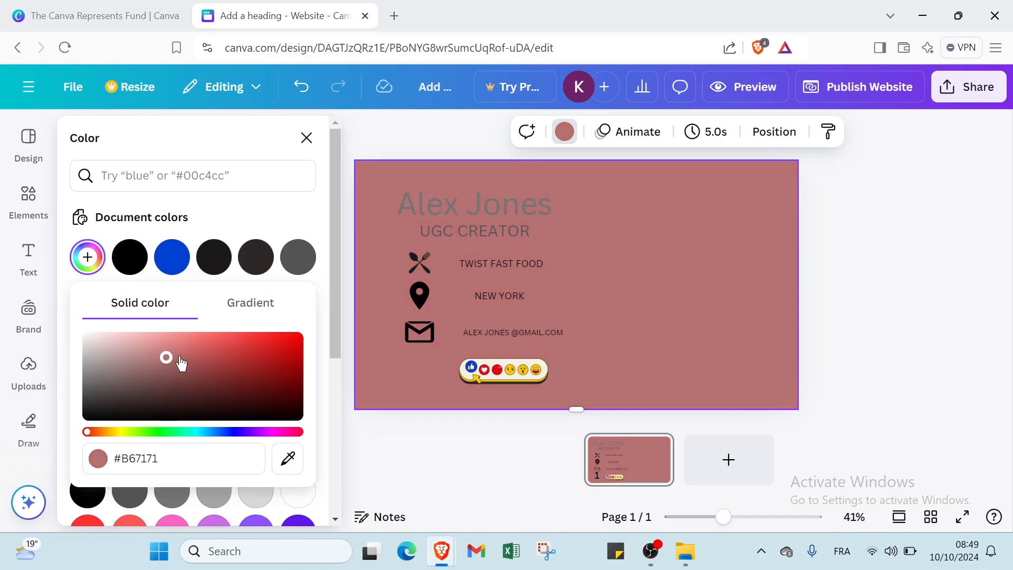
drag(298, 388, 281, 357)
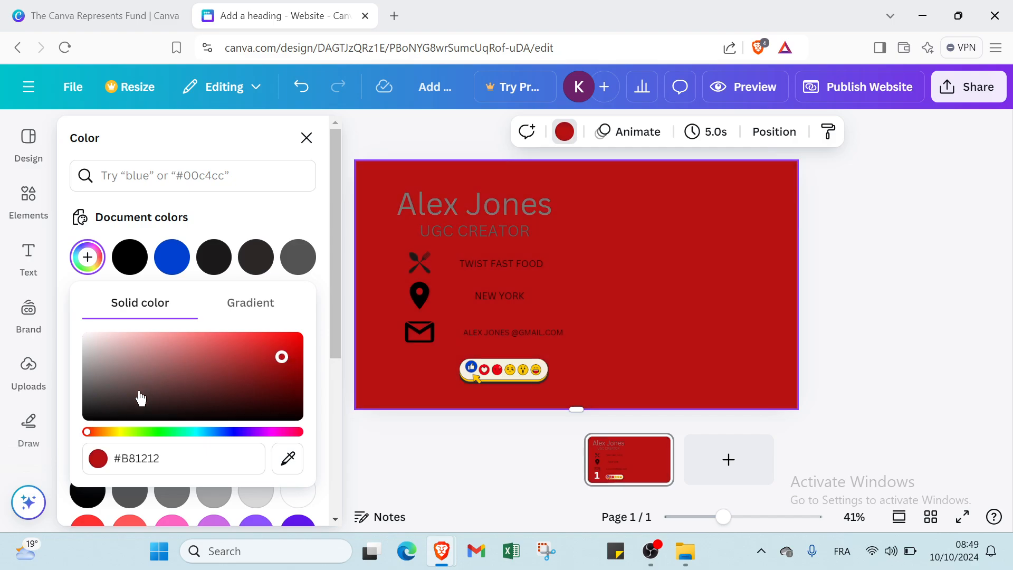
click(122, 433)
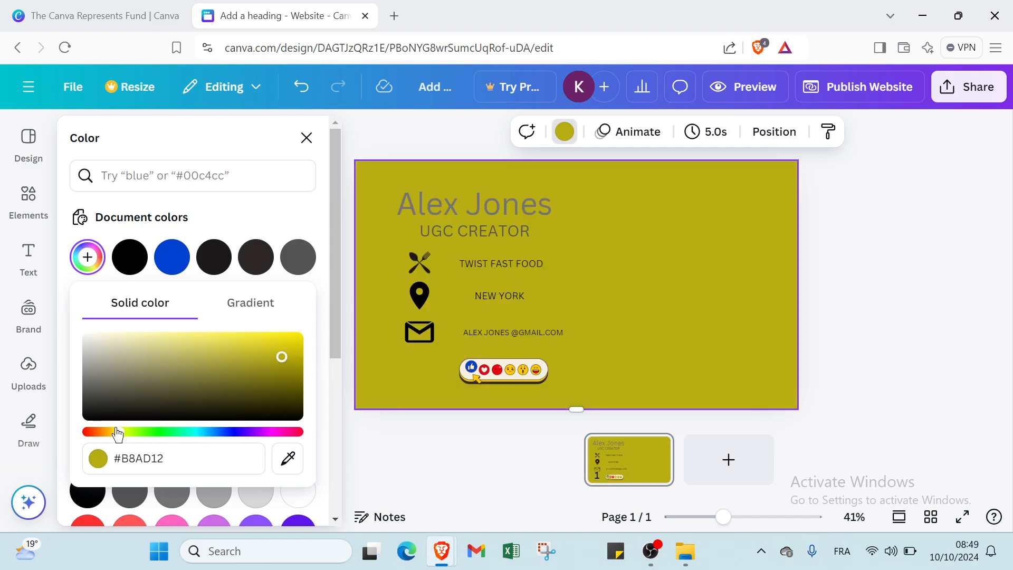
click(127, 434)
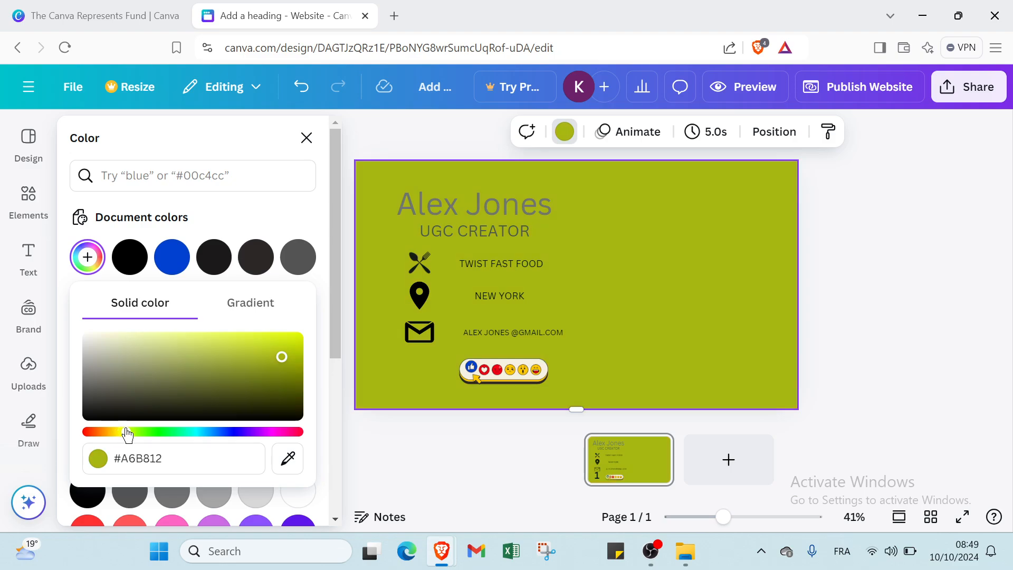
click(426, 467)
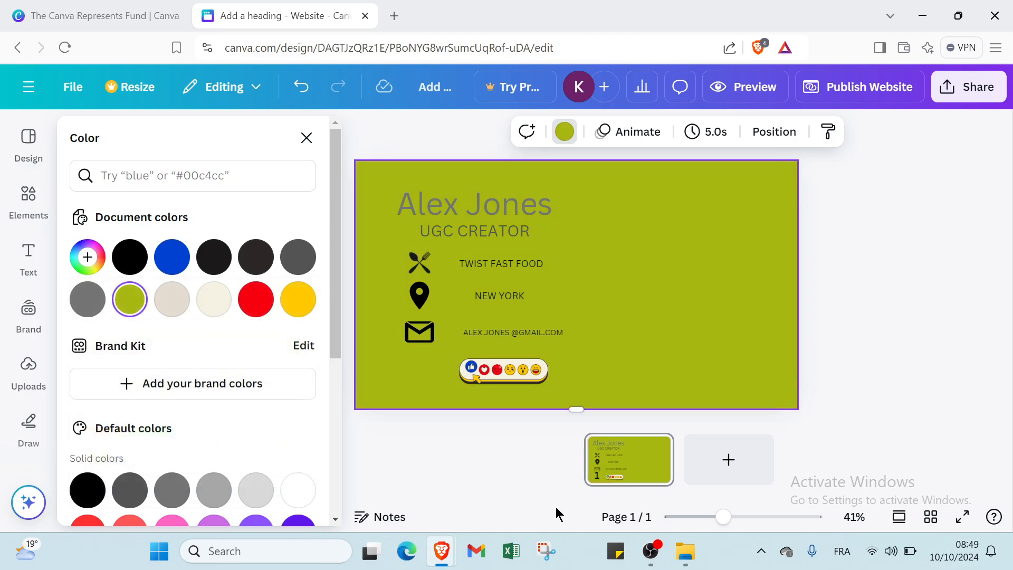
Step: Close the colour choices, deselect the page and return to the Canva home page
drag(723, 517, 731, 513)
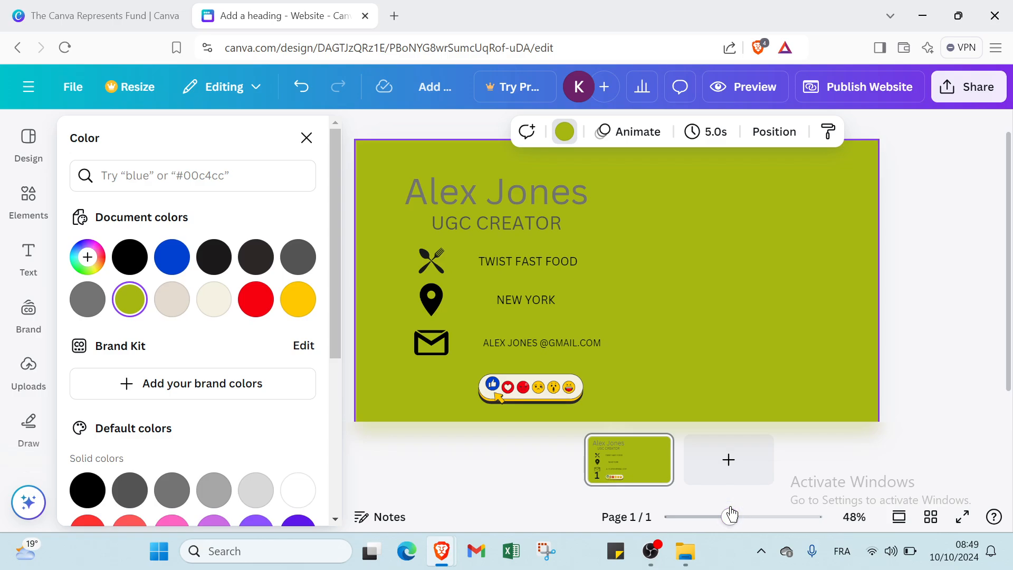
click(923, 387)
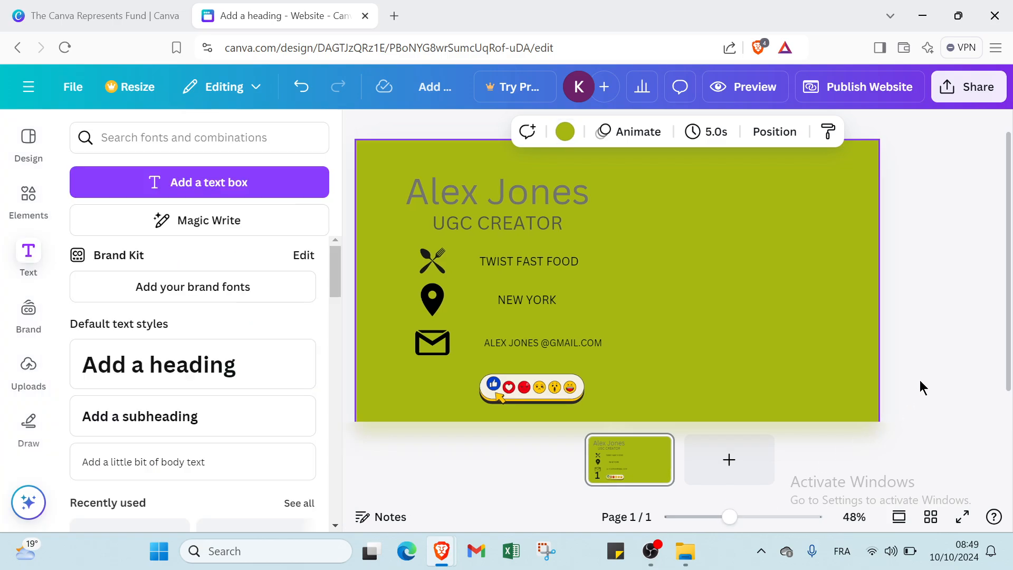
click(918, 288)
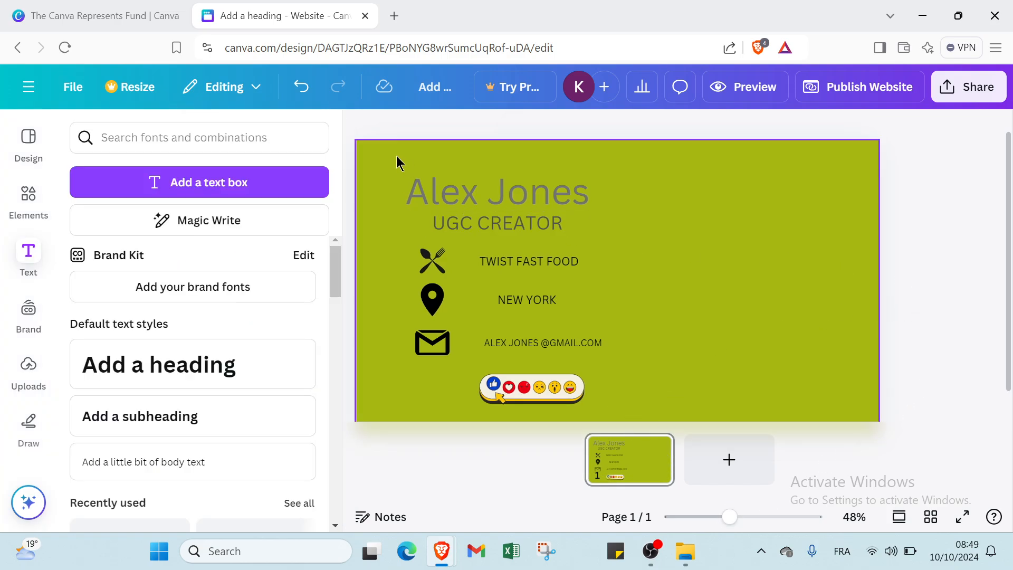
click(32, 96)
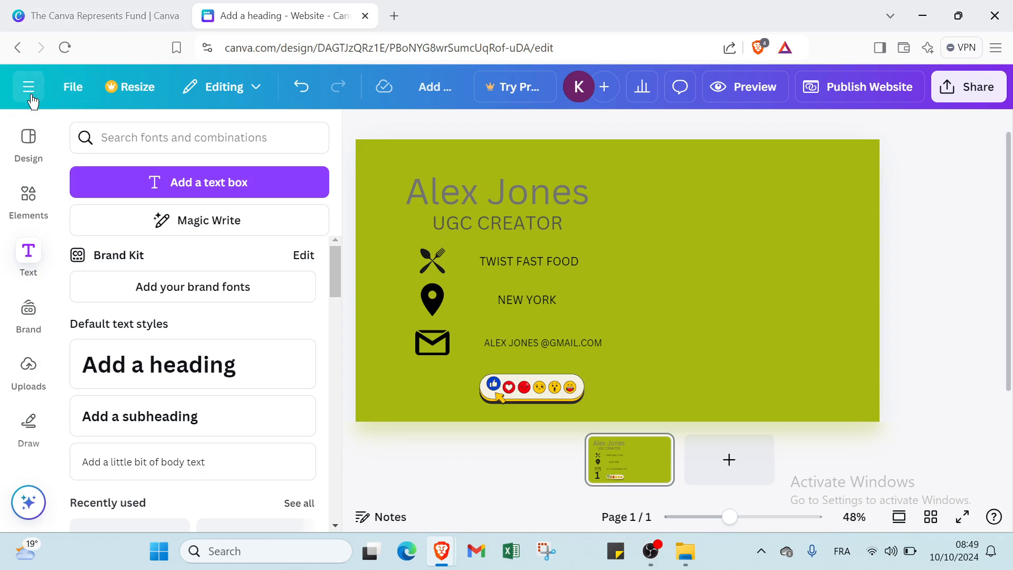